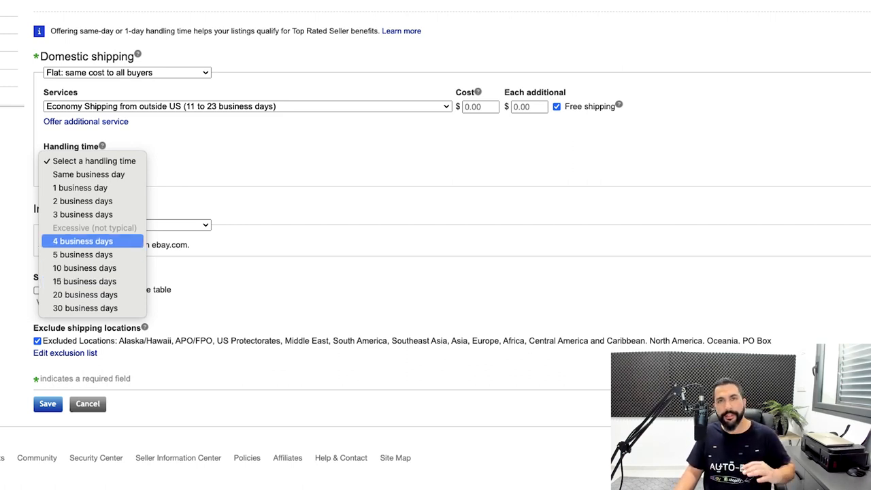
Step: Set the domestic handling time to 4 business days
{"action": "left_click", "coordinate": [82, 241]}
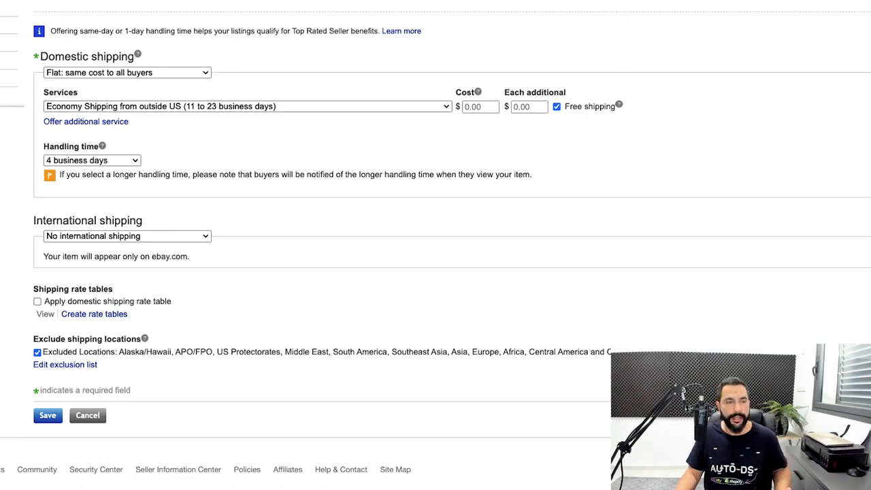
{"action": "left_click", "coordinate": [92, 160]}
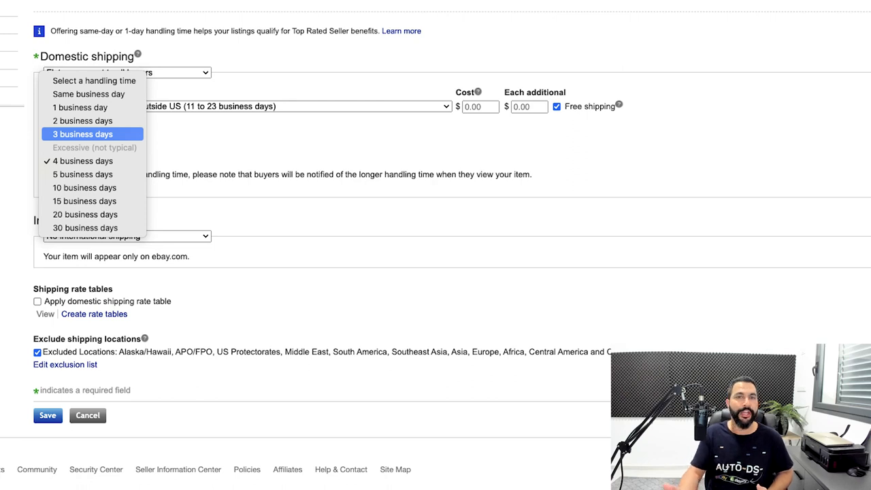
{"action": "key", "text": "Escape"}
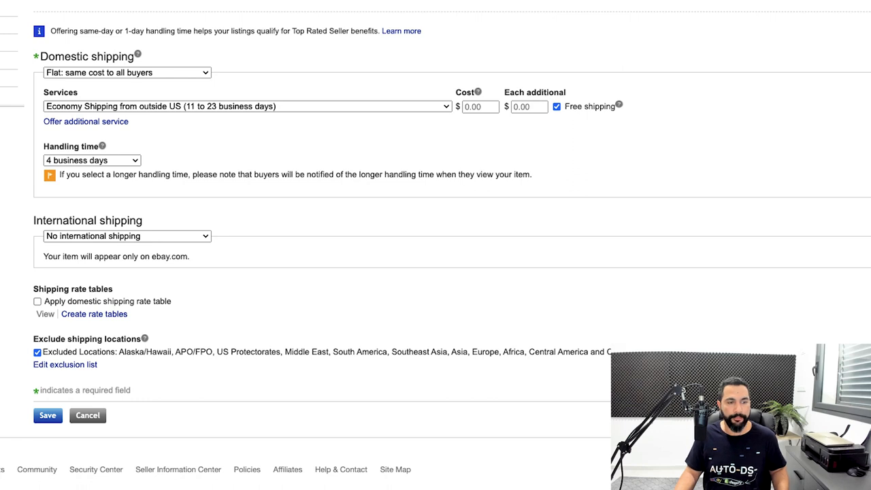
Step: Add a second domestic shipping service using Economy Shipping from Canada (5 to 12 business days)
{"action": "left_click", "coordinate": [86, 121]}
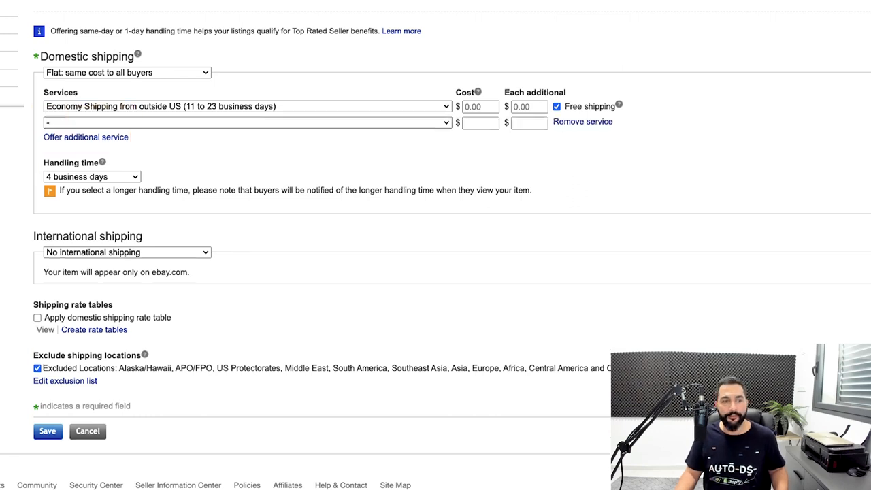
{"action": "left_click", "coordinate": [247, 123]}
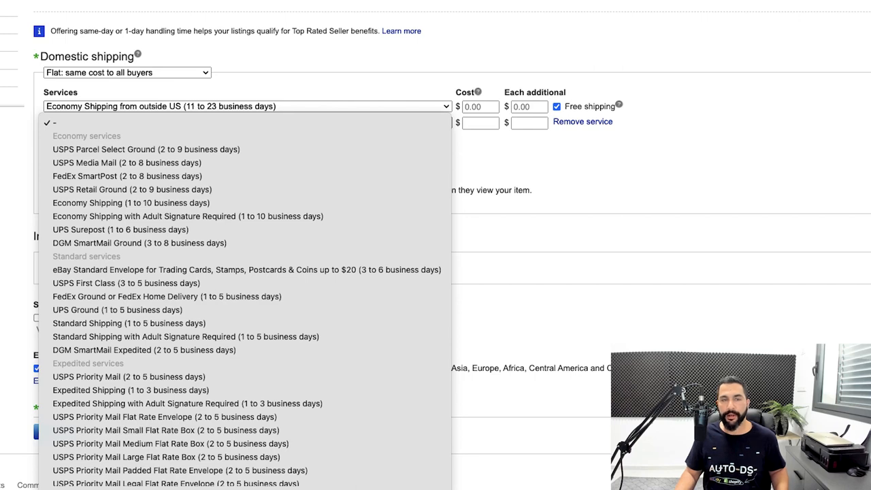
{"action": "scroll", "coordinate": [245, 222], "scroll_direction": "down", "scroll_amount": 10}
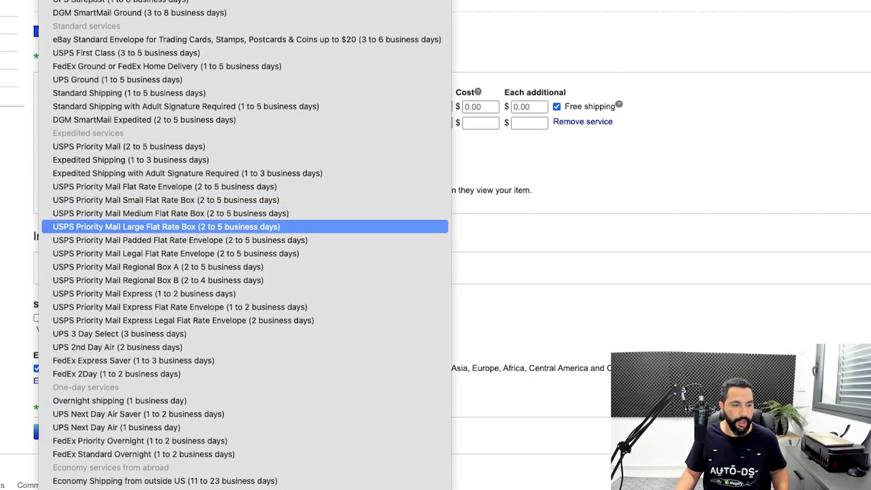
{"action": "scroll", "coordinate": [245, 224], "scroll_direction": "down", "scroll_amount": 3}
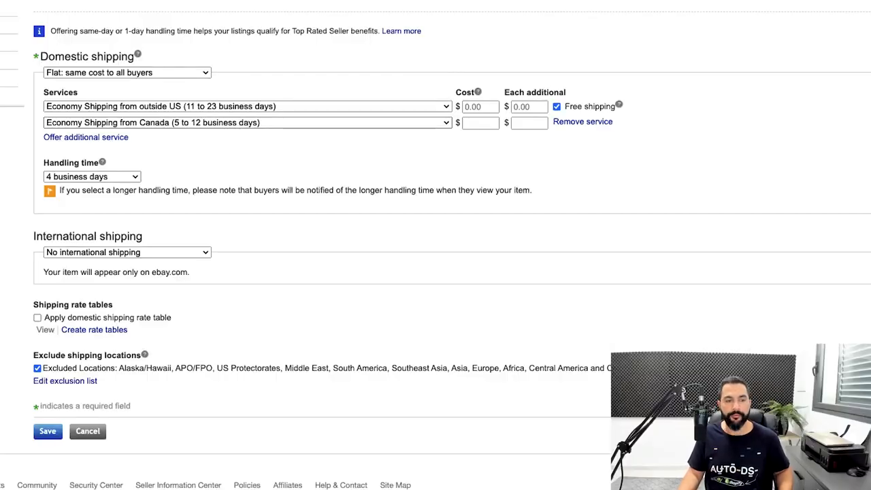
Step: Set the cost and each-additional cost of the Economy Shipping from Canada service to $4.97
{"action": "left_click", "coordinate": [480, 123]}
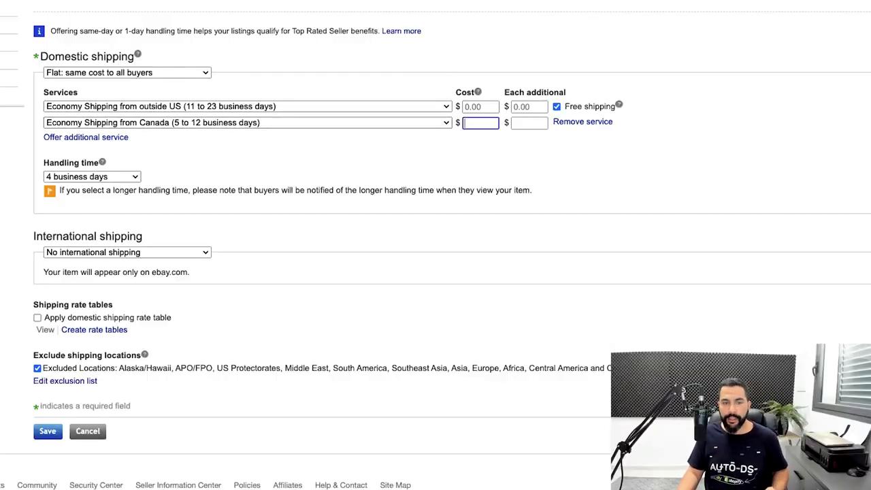
{"action": "type", "text": "4.97"}
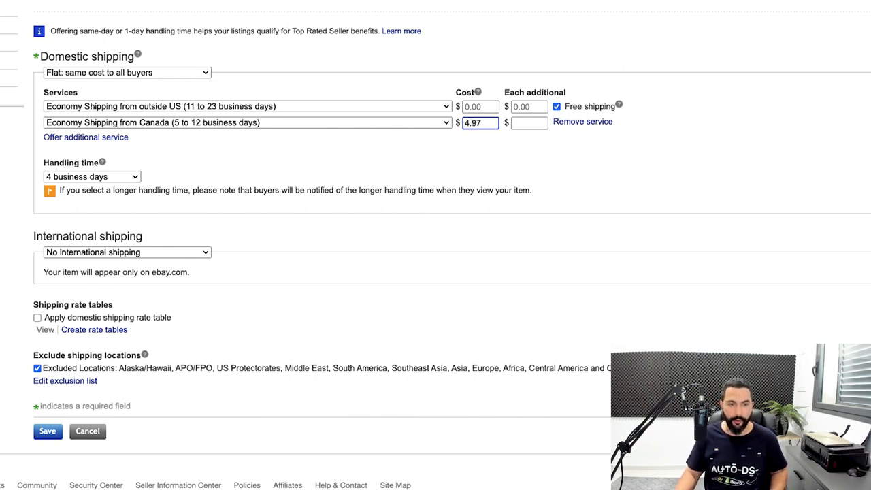
{"action": "key", "text": "Tab"}
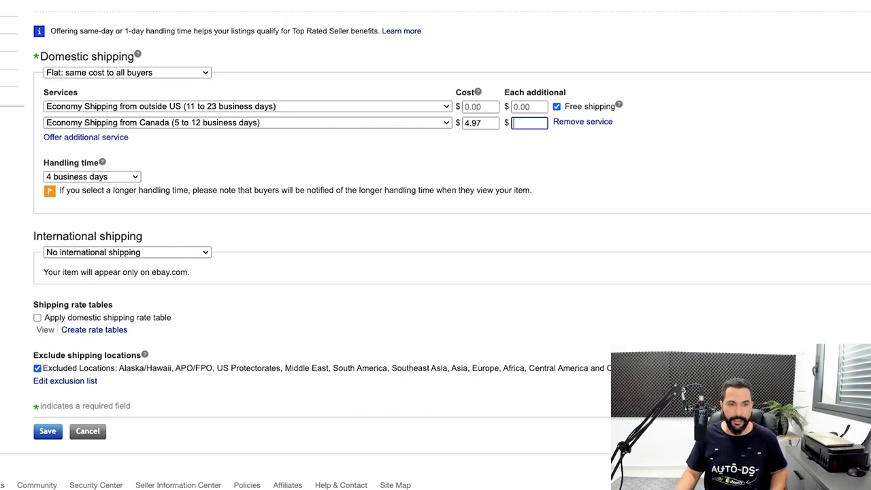
{"action": "type", "text": "4.97"}
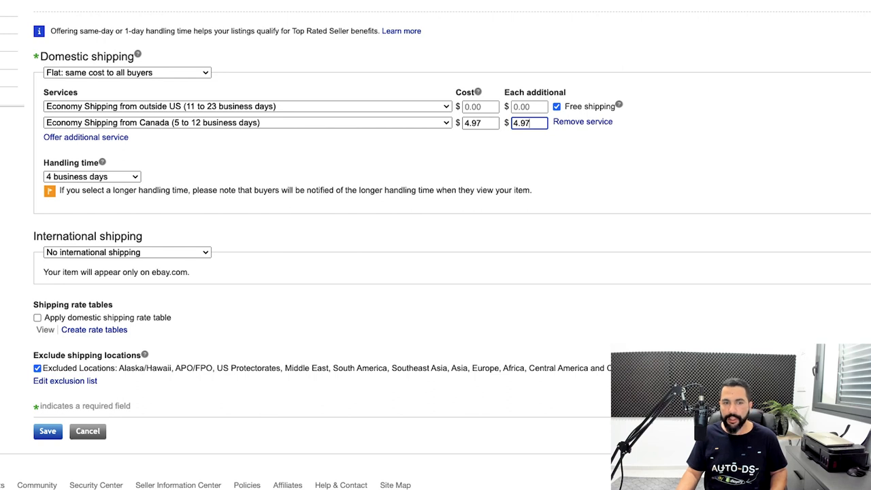
Step: Change the cost and each-additional cost of the Economy Shipping from Canada service to $3.97
{"action": "left_click_drag", "start_coordinate": [464, 123], "coordinate": [519, 123]}
{"action": "type", "text": "3"}
{"action": "type", "text": "3"}
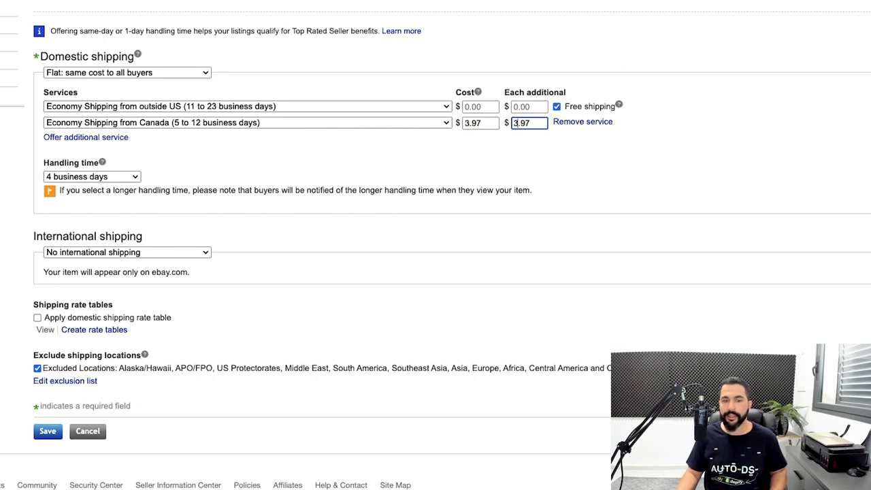
{"action": "left_click", "coordinate": [591, 161]}
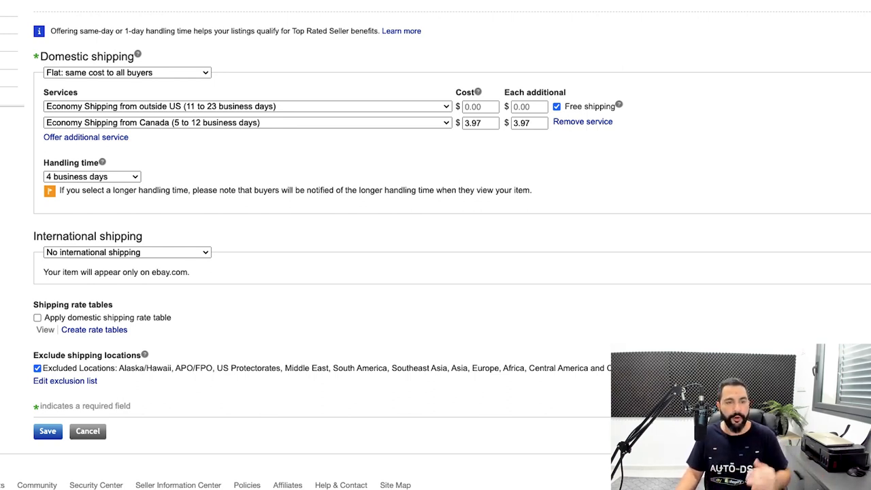
{"action": "scroll", "coordinate": [435, 250], "scroll_direction": "down", "scroll_amount": 2}
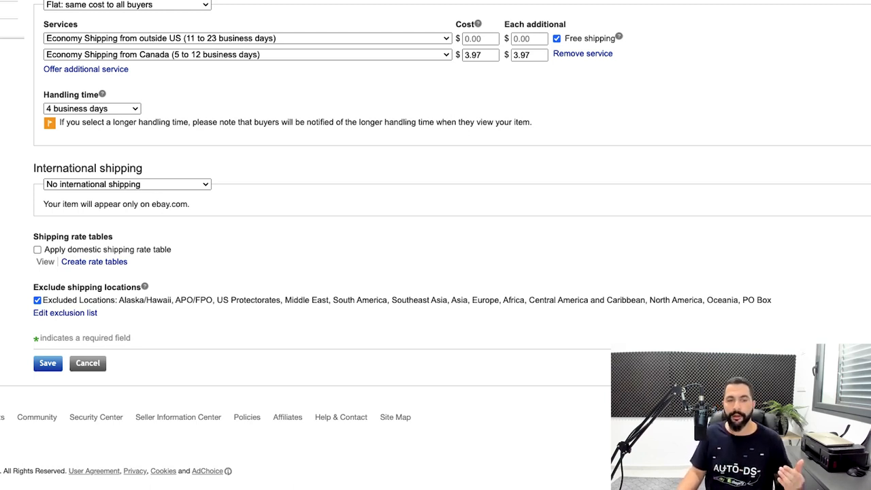
{"action": "left_click_drag", "start_coordinate": [484, 55], "coordinate": [463, 55]}
{"action": "key", "text": "Tab"}
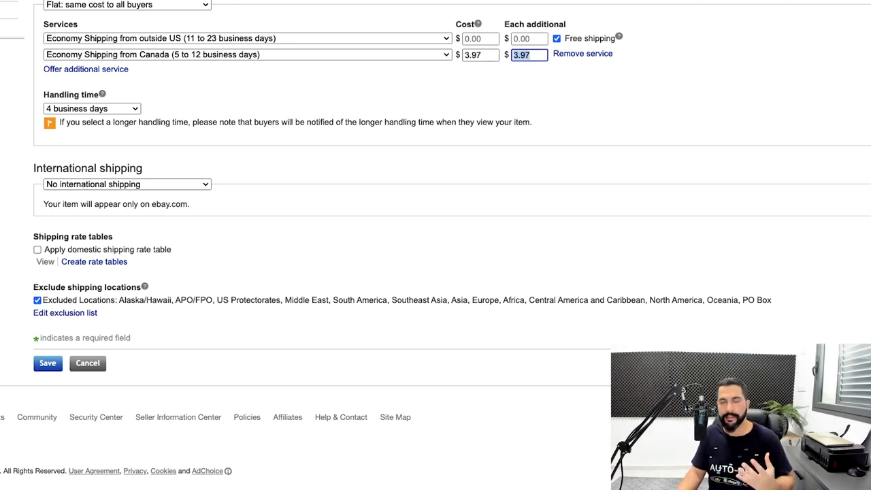
{"action": "key", "text": "Tab"}
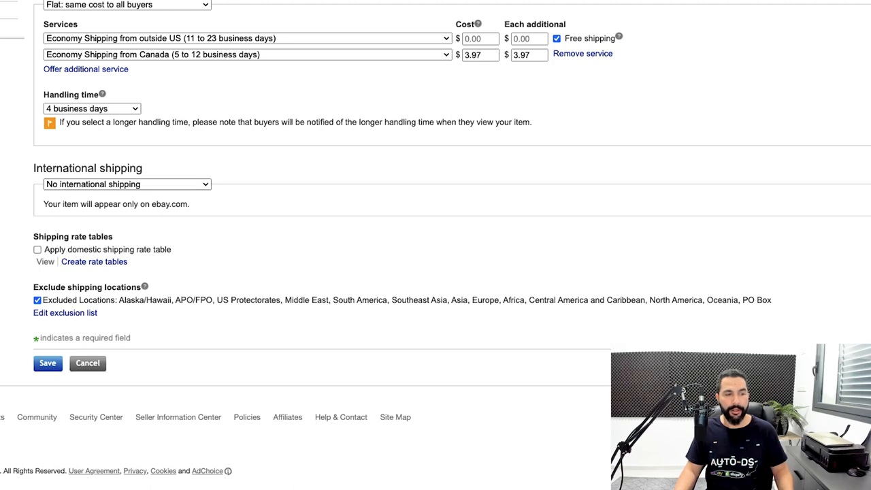
Step: Enable international shipping as Flat: same cost to all buyers, with a custom ship-to location
{"action": "left_click", "coordinate": [127, 185]}
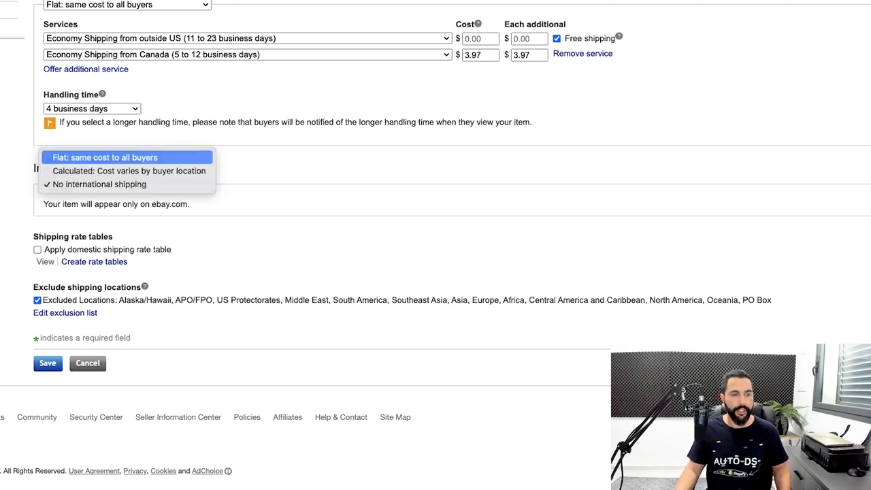
{"action": "key", "text": "Return"}
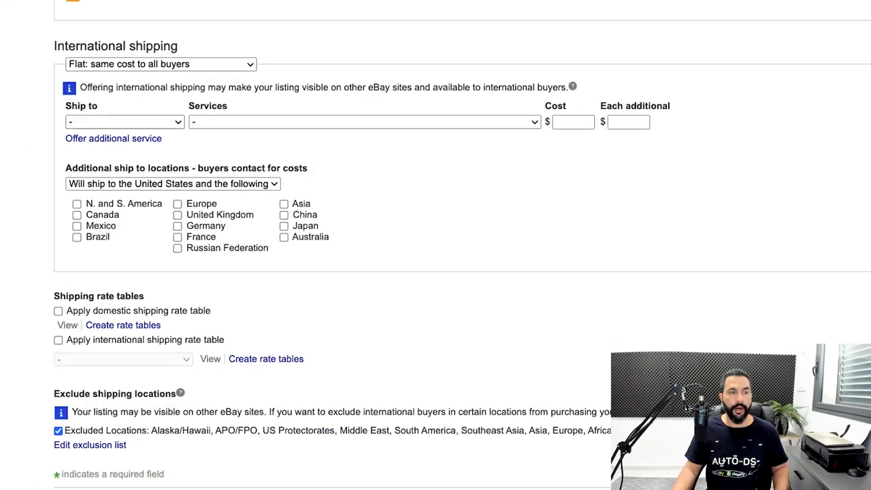
{"action": "left_click", "coordinate": [125, 122]}
{"action": "key", "text": "Down"}
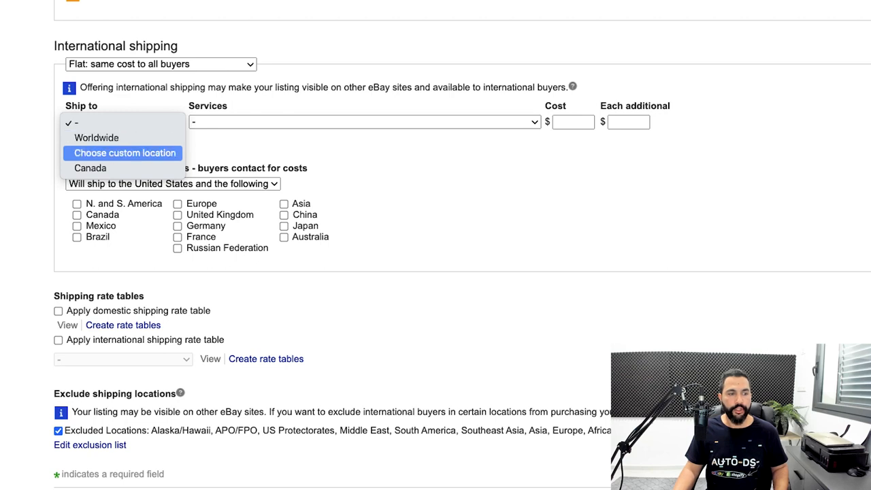
{"action": "key", "text": "Return"}
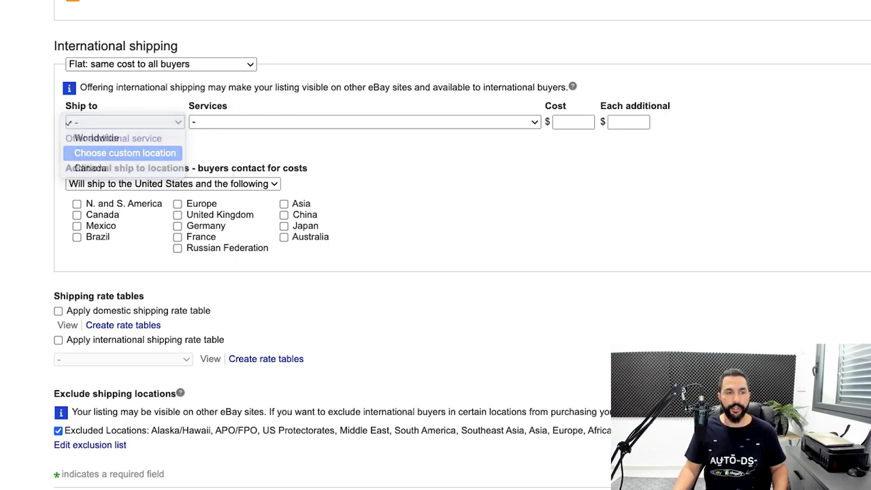
Step: Include Canada, Europe, United Kingdom, Germany, France, Japan and Australia as destinations of the first international service
{"action": "left_click", "coordinate": [77, 153]}
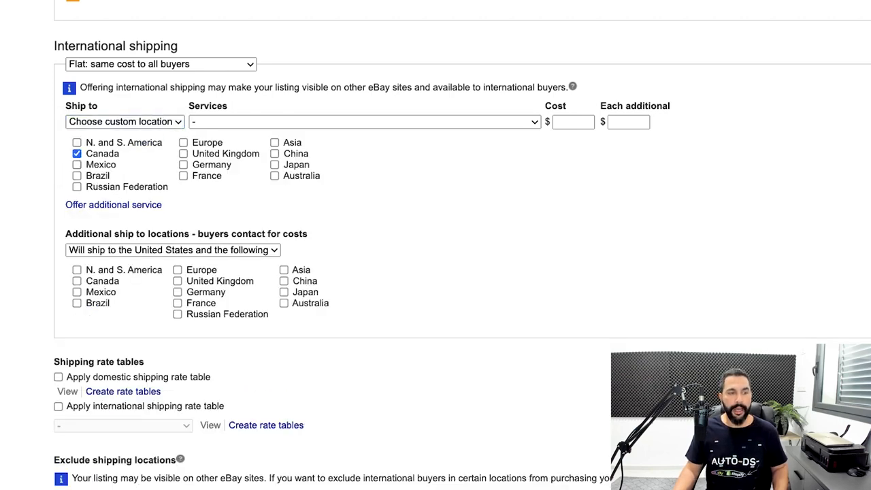
{"action": "left_click", "coordinate": [183, 143]}
{"action": "left_click", "coordinate": [183, 154]}
{"action": "left_click", "coordinate": [183, 165]}
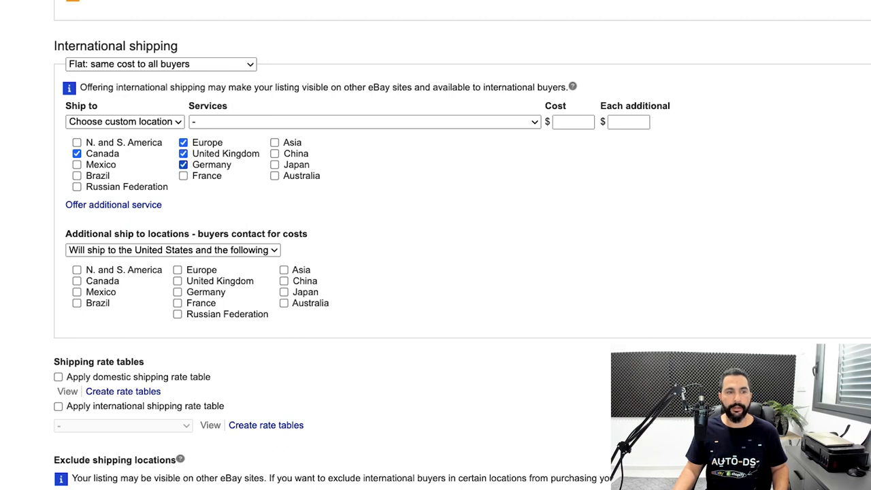
{"action": "left_click", "coordinate": [183, 176]}
{"action": "left_click", "coordinate": [274, 165]}
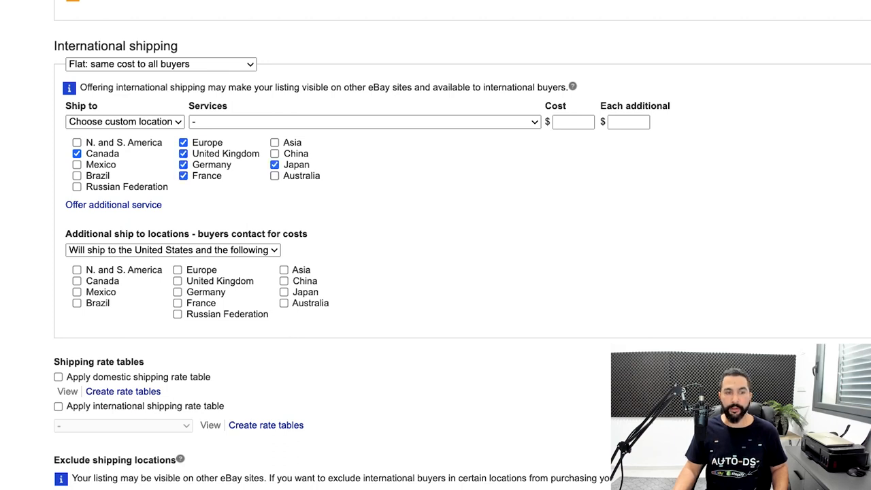
{"action": "left_click", "coordinate": [275, 176]}
Step: Use Economy Shipping from Greater China to worldwide as the first international service, with cost and each-additional cost of 0
{"action": "left_click", "coordinate": [285, 122]}
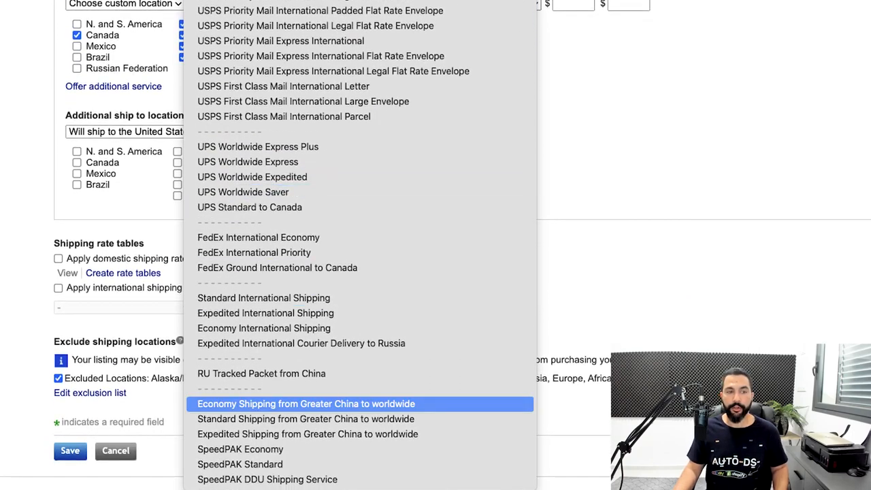
{"action": "key", "text": "Return"}
{"action": "key", "text": "Tab"}
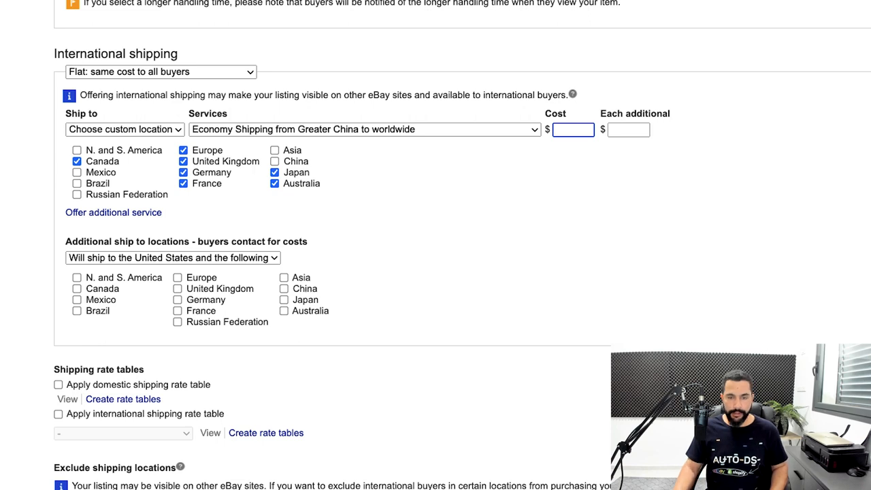
{"action": "type", "text": "0"}
{"action": "key", "text": "Tab"}
{"action": "type", "text": "0"}
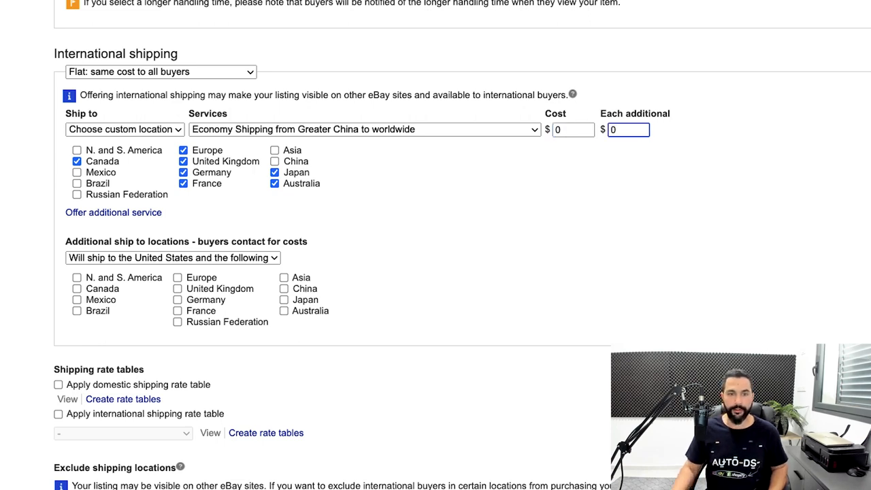
{"action": "key", "text": "Tab"}
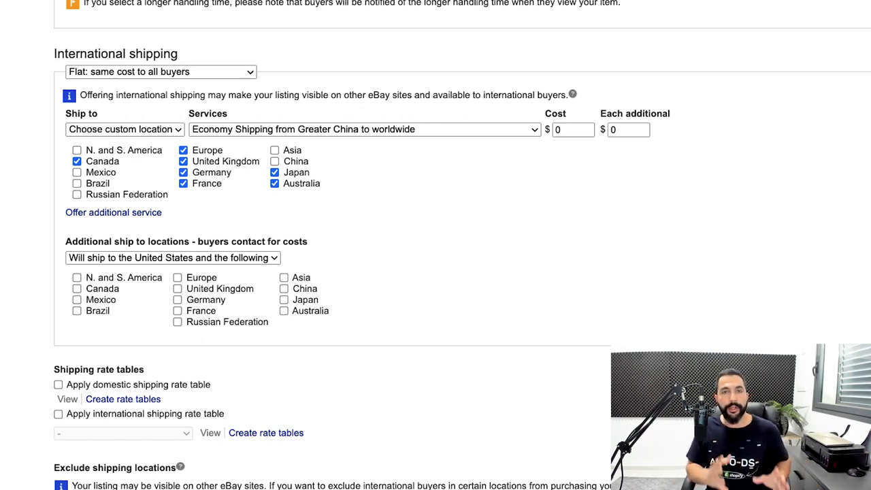
Step: Add a second international shipping service with a custom ship-to location
{"action": "left_click", "coordinate": [114, 212]}
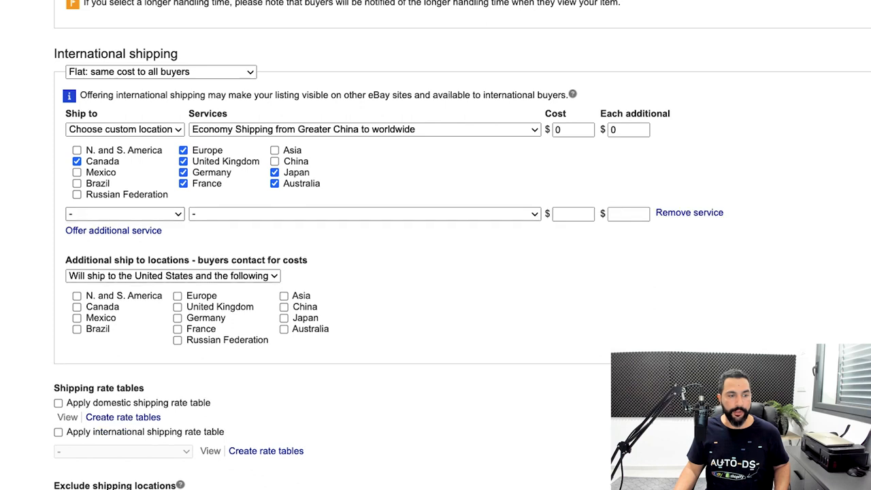
{"action": "scroll", "coordinate": [435, 245], "scroll_direction": "up", "scroll_amount": 1}
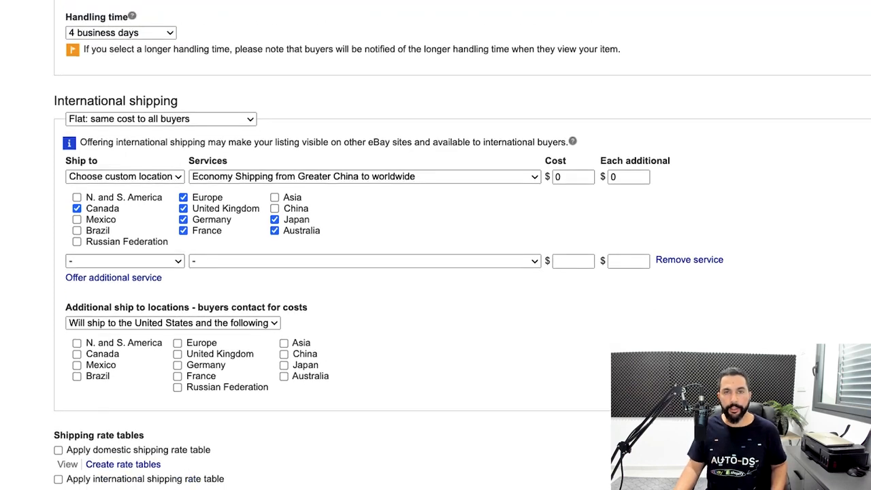
{"action": "left_click", "coordinate": [125, 260]}
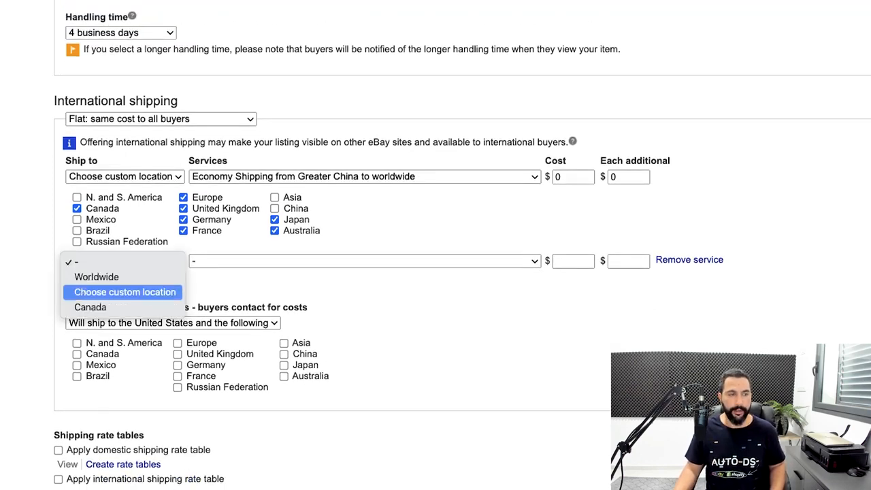
{"action": "left_click", "coordinate": [125, 292]}
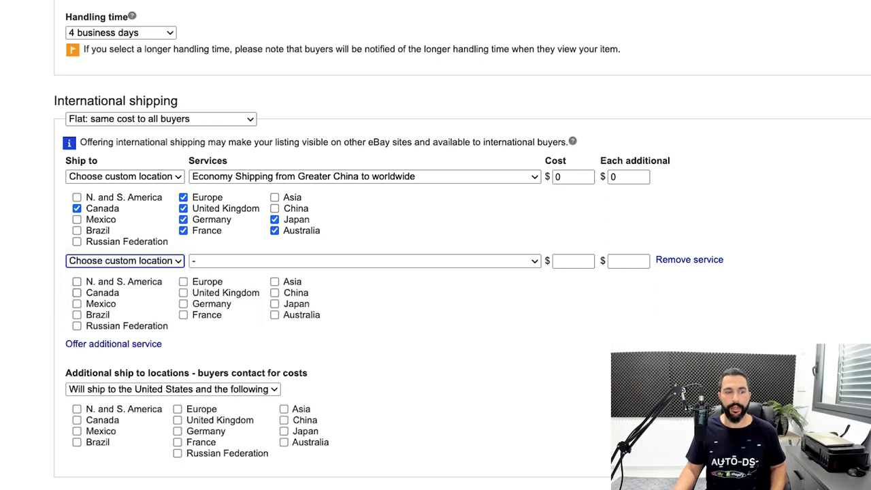
Step: Include Canada, Europe, United Kingdom, Germany, Japan and Australia as destinations of the second international service
{"action": "left_click", "coordinate": [76, 293]}
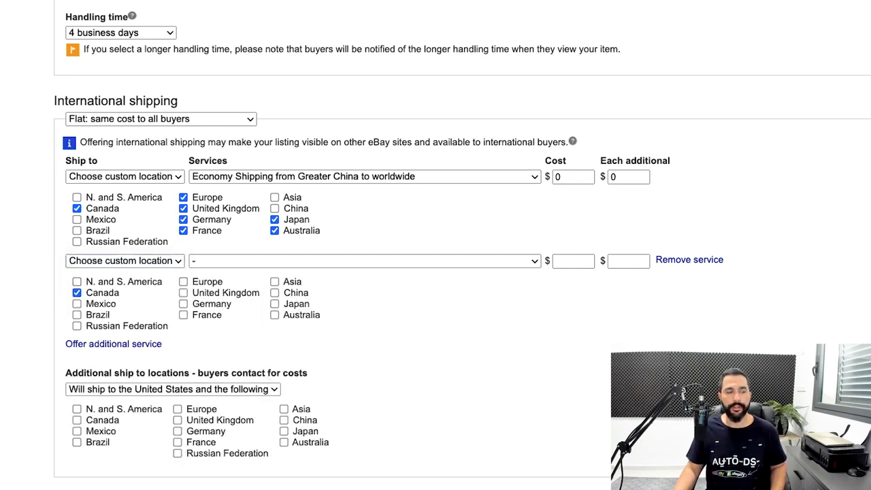
{"action": "left_click", "coordinate": [183, 281]}
{"action": "left_click", "coordinate": [183, 292]}
{"action": "left_click", "coordinate": [183, 304]}
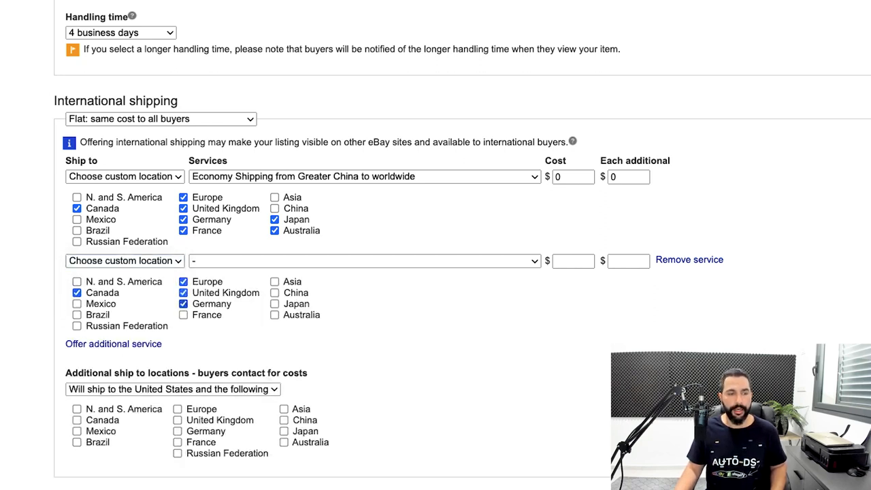
{"action": "left_click", "coordinate": [275, 304]}
{"action": "left_click", "coordinate": [274, 314]}
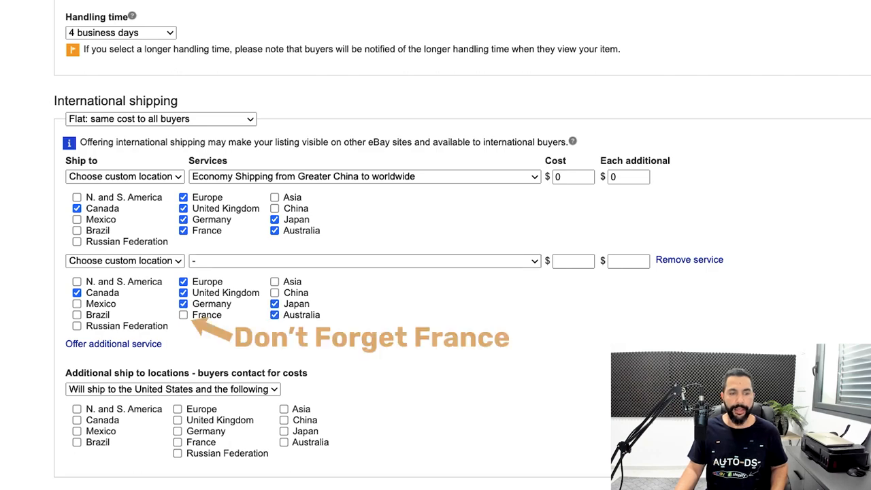
Step: Use Standard Shipping from Greater China to worldwide as the second international service, with cost and each-additional cost of 2.97
{"action": "left_click", "coordinate": [306, 261]}
{"action": "scroll", "coordinate": [306, 332], "scroll_direction": "down", "scroll_amount": 5}
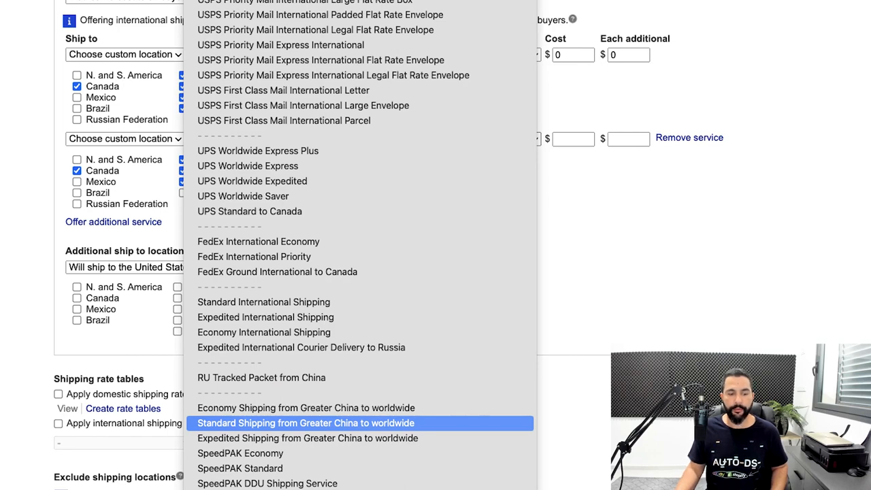
{"action": "left_click", "coordinate": [306, 423]}
{"action": "left_click", "coordinate": [573, 139]}
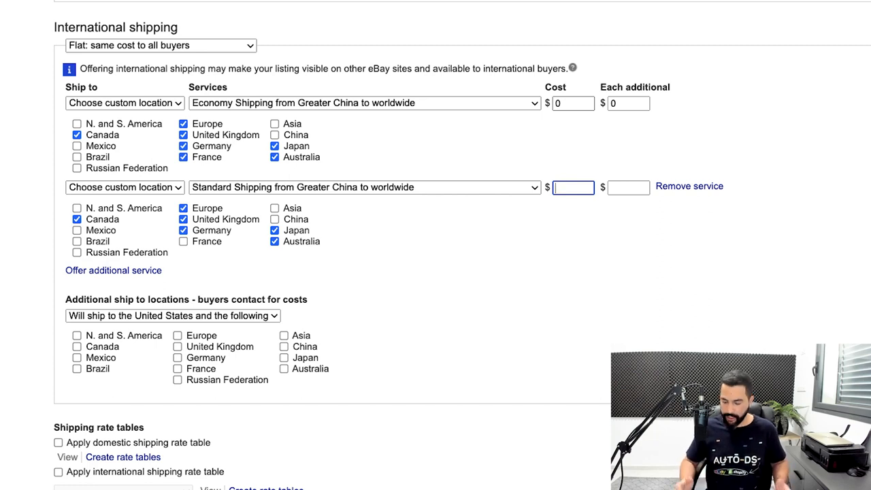
{"action": "type", "text": "2.7"}
{"action": "key", "text": "BackSpace"}
{"action": "type", "text": "9"}
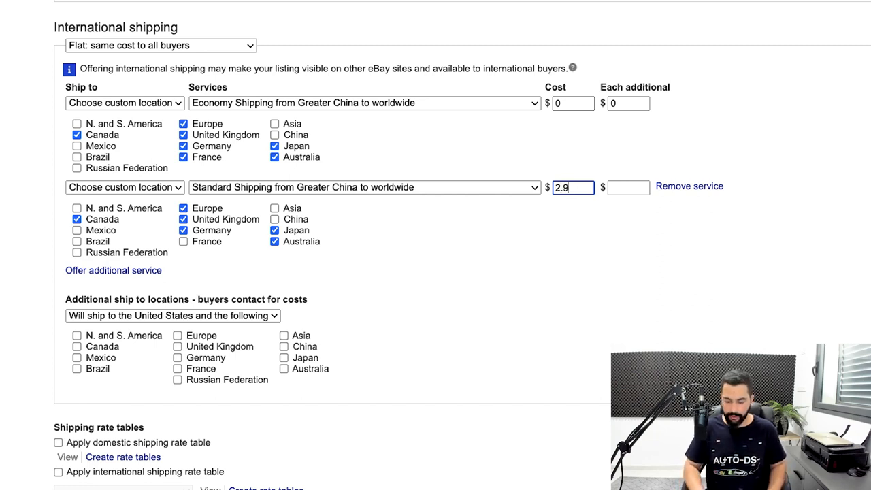
{"action": "type", "text": "7"}
{"action": "key", "text": "Tab"}
{"action": "type", "text": "2.97"}
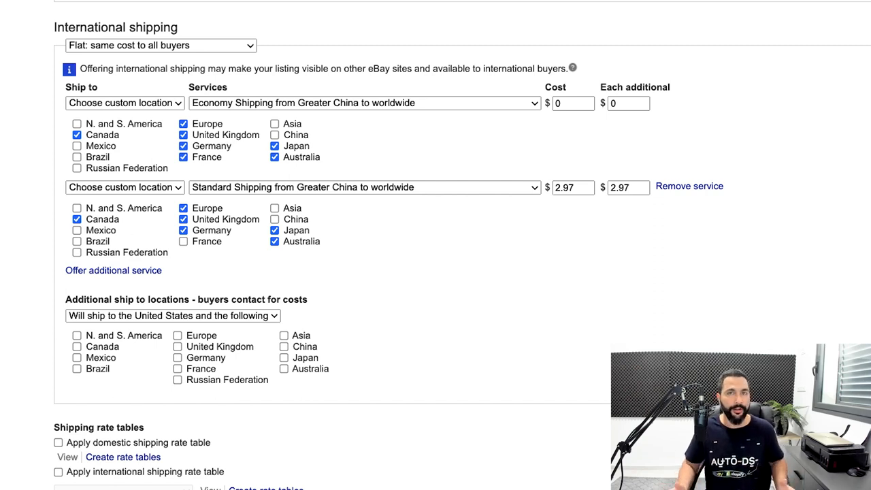
Step: Add a third international service with custom ship-to locations N. and S. America, Mexico, Brazil and Russian Federation
{"action": "scroll", "coordinate": [436, 245], "scroll_direction": "down", "scroll_amount": 3}
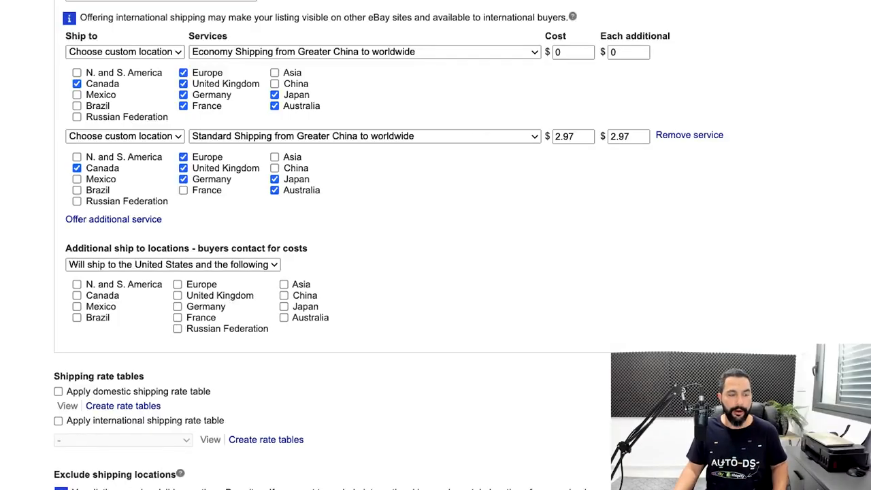
{"action": "left_click", "coordinate": [114, 219]}
{"action": "left_click", "coordinate": [125, 220]}
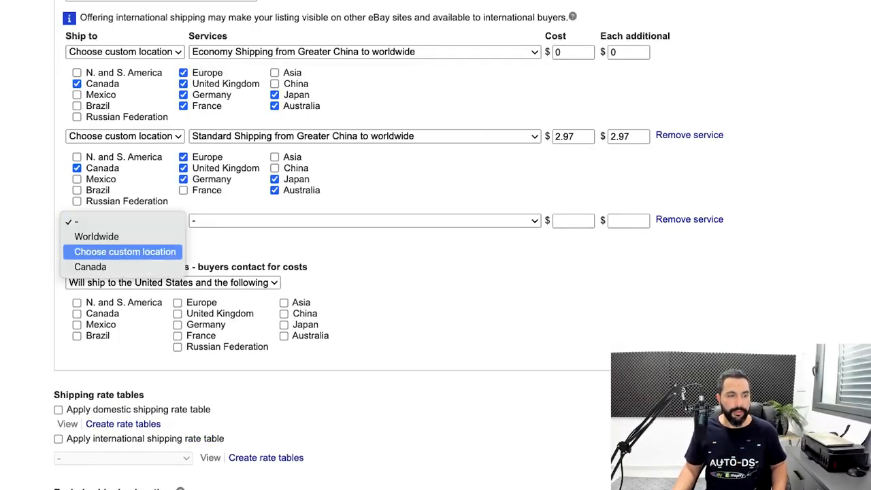
{"action": "key", "text": "Return"}
{"action": "left_click", "coordinate": [77, 242]}
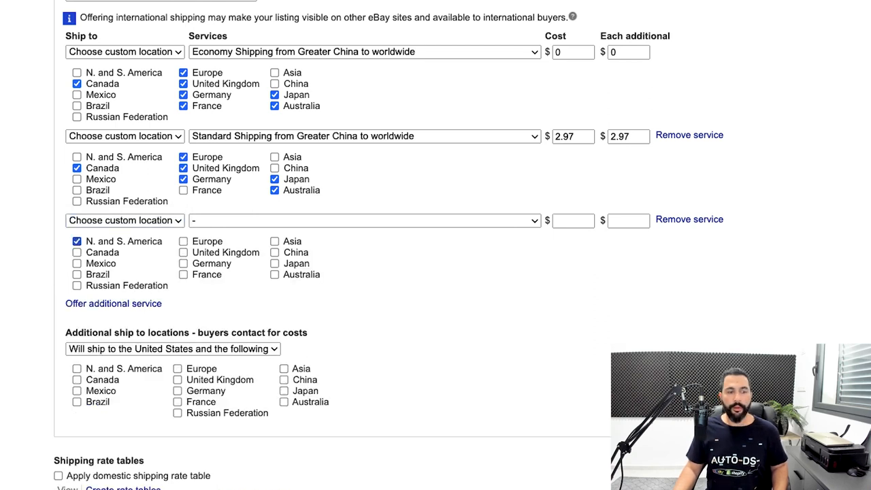
{"action": "left_click", "coordinate": [77, 263]}
{"action": "left_click", "coordinate": [77, 275]}
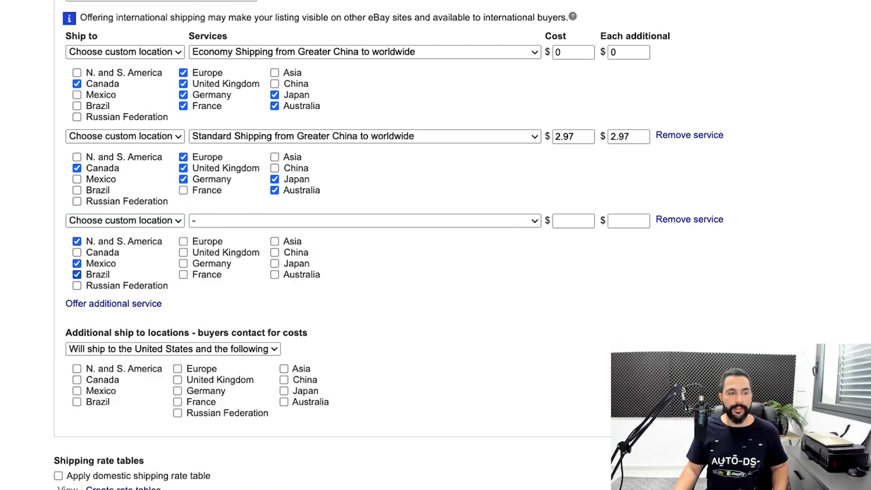
{"action": "left_click", "coordinate": [77, 285]}
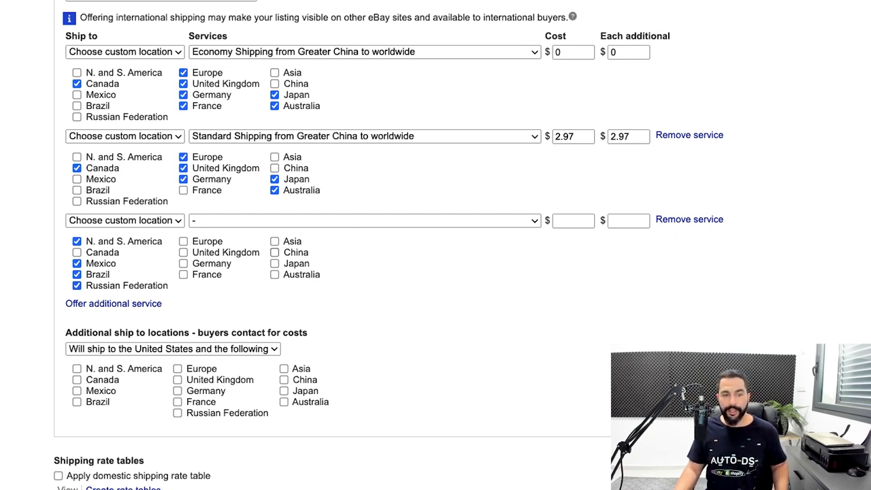
Step: Use Economy Shipping from Greater China to worldwide for the third international service, with cost 4.97 and each-additional cost 3.97
{"action": "left_click", "coordinate": [272, 220]}
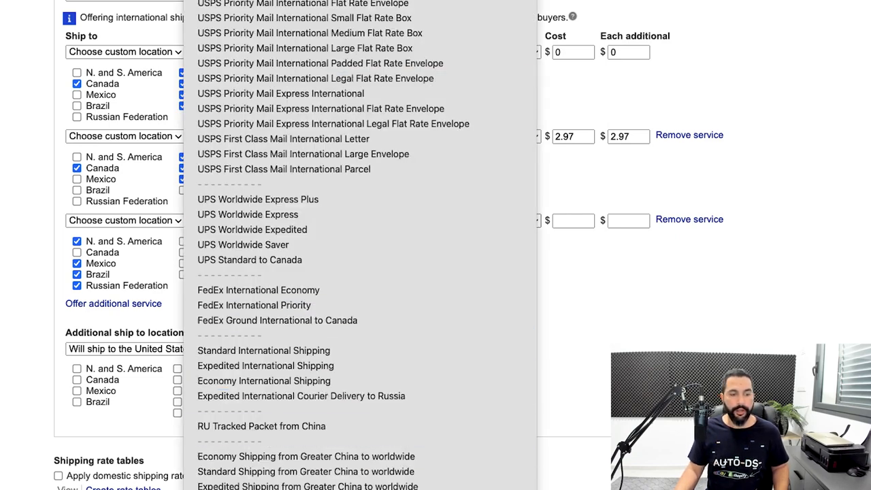
{"action": "left_click", "coordinate": [306, 456]}
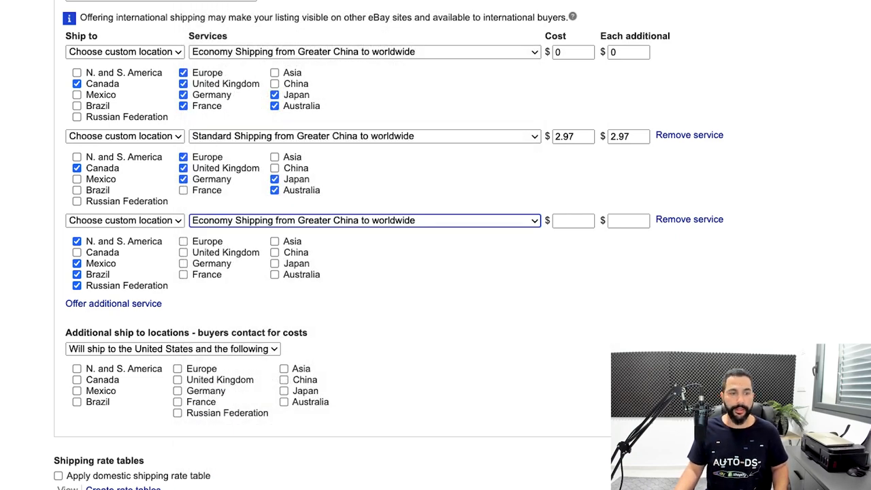
{"action": "left_click", "coordinate": [573, 221]}
{"action": "type", "text": "4.97"}
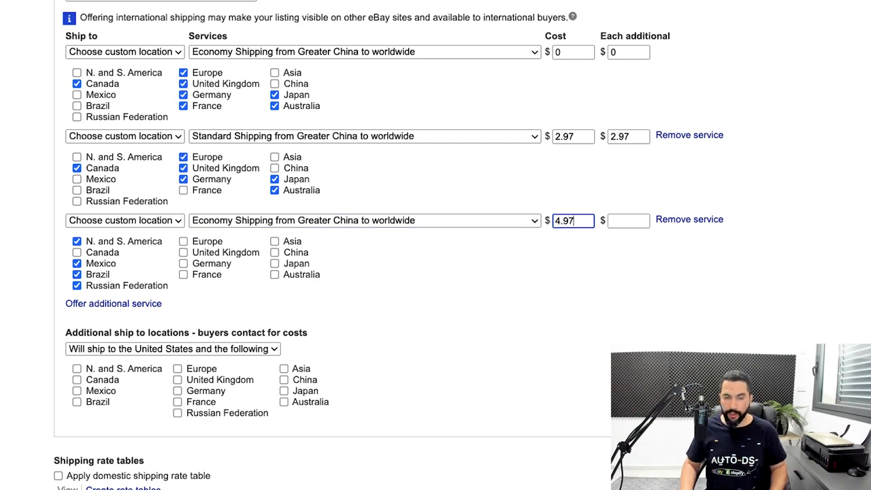
{"action": "key", "text": "Tab"}
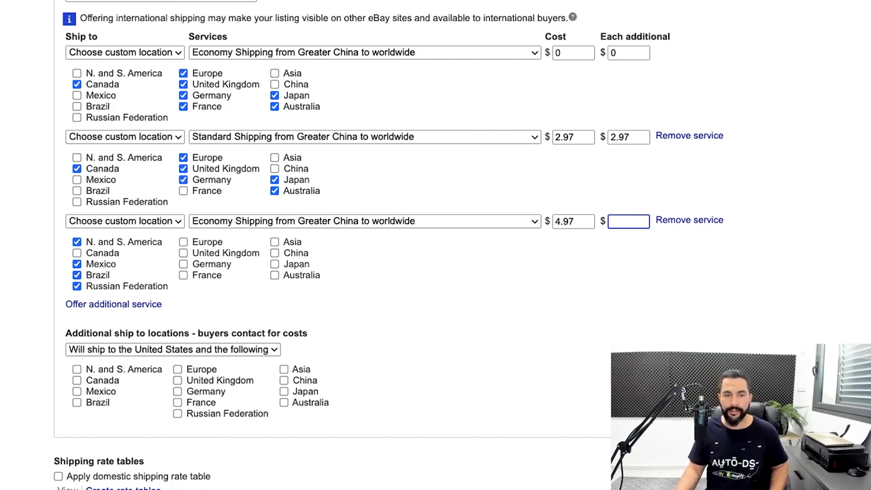
{"action": "type", "text": "3.97"}
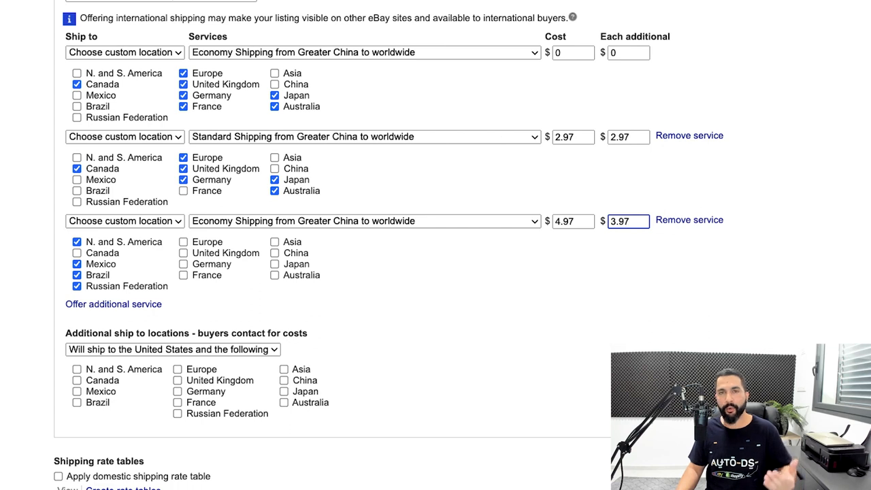
{"action": "key", "text": "ctrl+a"}
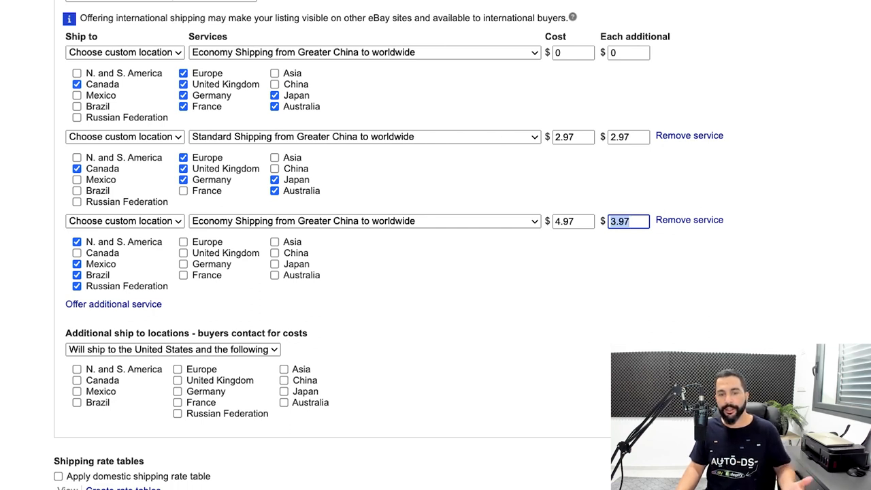
{"action": "key", "text": "Right"}
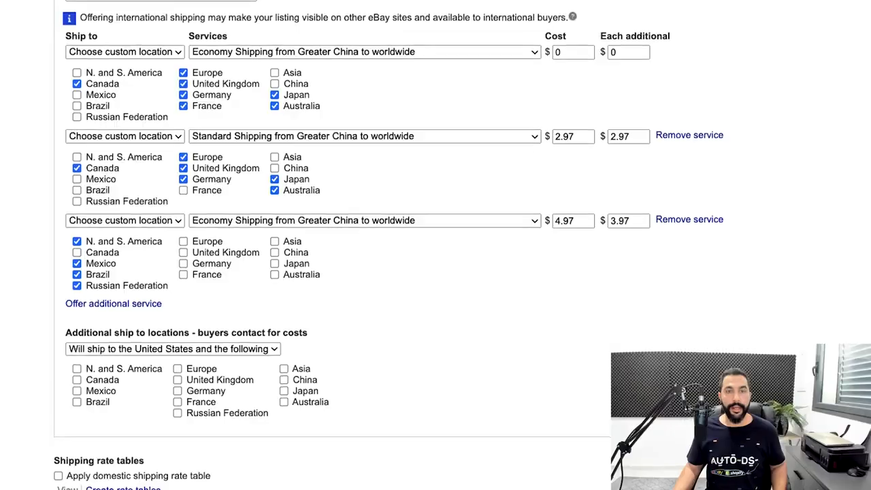
Step: Set the additional ship-to locations, where buyers contact for costs, to Will ship worldwide
{"action": "scroll", "coordinate": [436, 245], "scroll_direction": "down", "scroll_amount": 5}
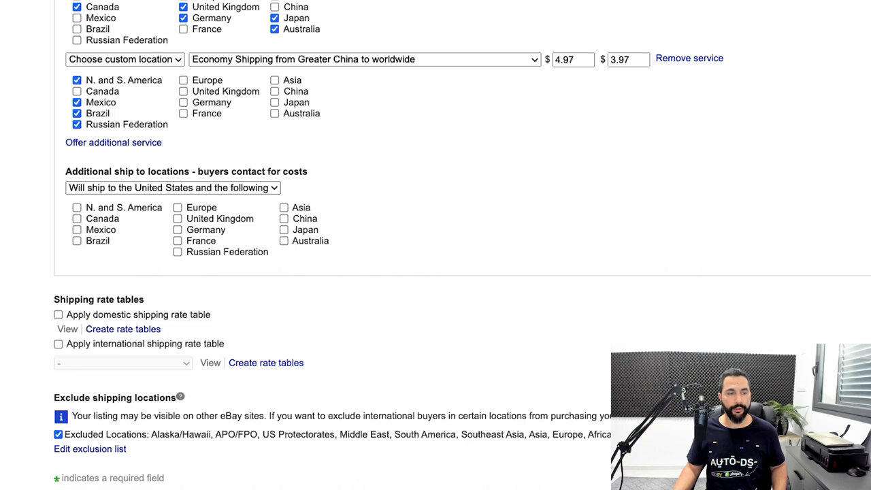
{"action": "left_click", "coordinate": [173, 188]}
{"action": "left_click", "coordinate": [170, 204]}
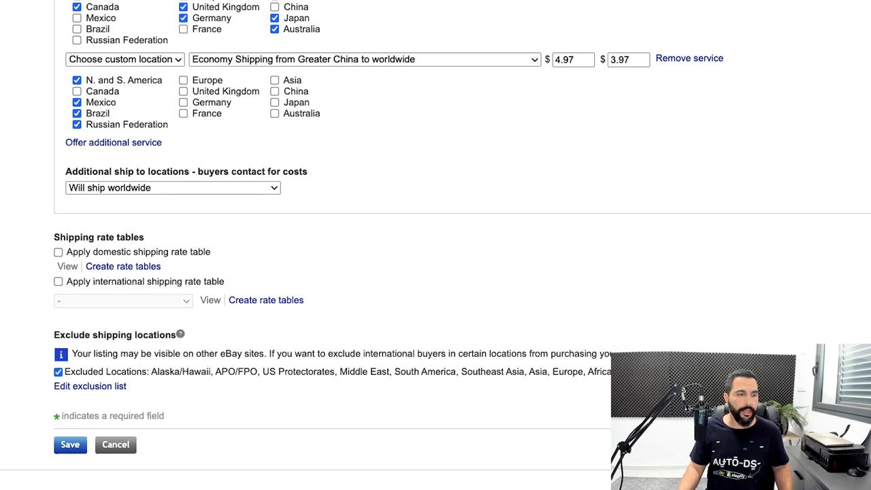
Step: Open the shipping exclusion list and exclude Alaska/Hawaii, US Protectorates, APO/FPO and PO Box
{"action": "scroll", "coordinate": [436, 245], "scroll_direction": "down", "scroll_amount": 2}
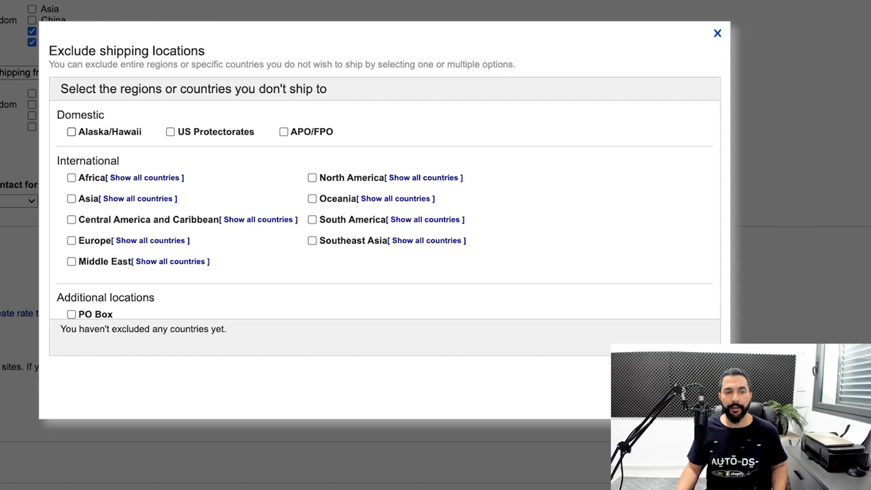
{"action": "left_click", "coordinate": [72, 132]}
{"action": "left_click", "coordinate": [170, 132]}
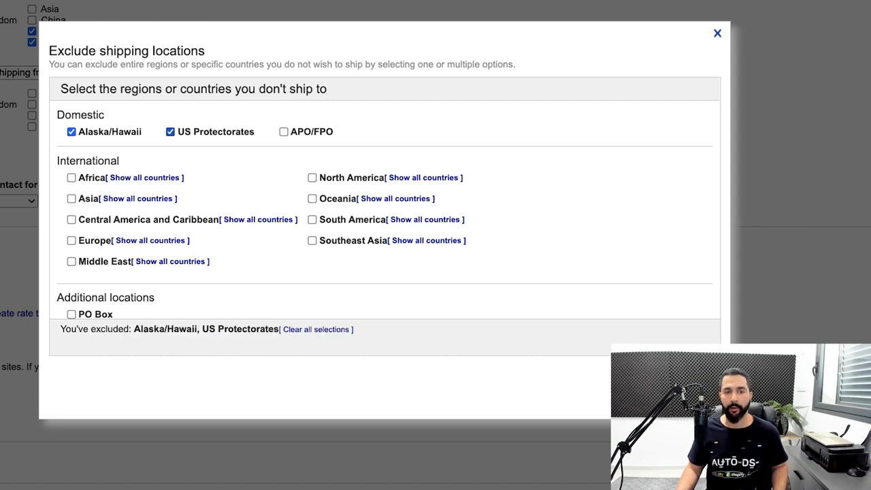
{"action": "left_click", "coordinate": [283, 132]}
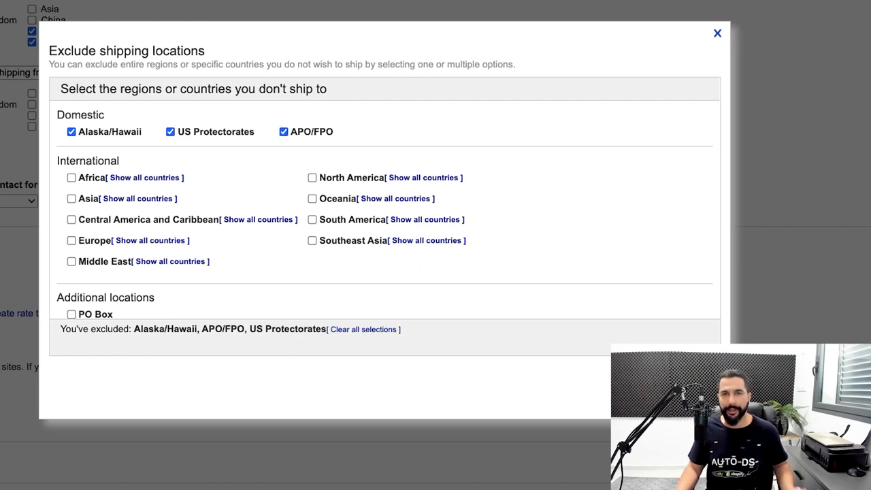
{"action": "scroll", "coordinate": [381, 204], "scroll_direction": "down", "scroll_amount": 1}
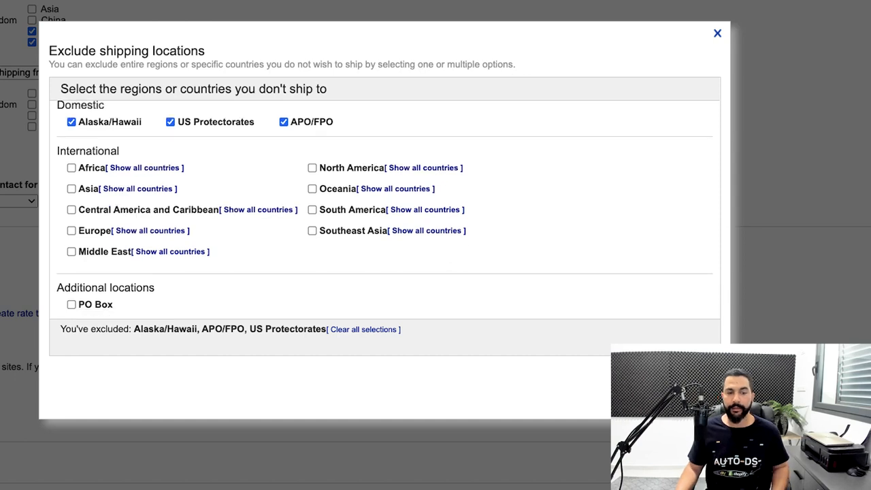
{"action": "left_click", "coordinate": [71, 305]}
{"action": "scroll", "coordinate": [385, 210], "scroll_direction": "up", "scroll_amount": 1}
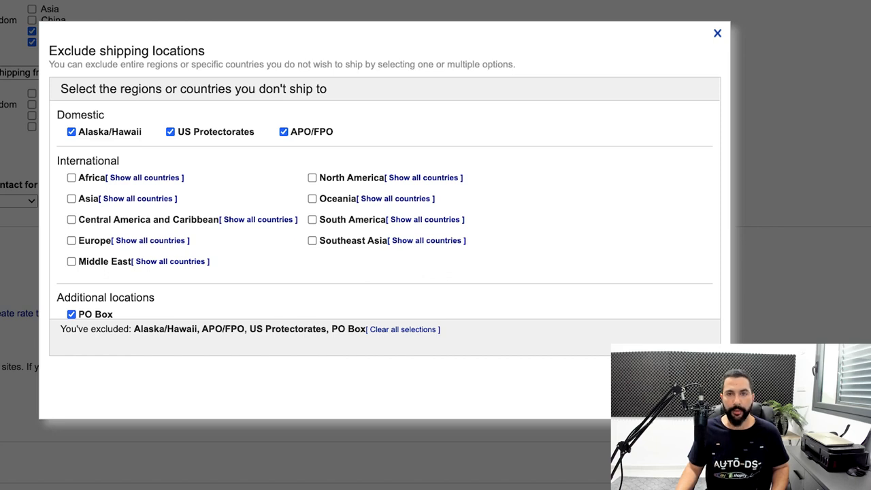
Step: Exclude China and Hong Kong from the Asia countries, leaving the rest of the region's country list as it is
{"action": "left_click", "coordinate": [137, 199]}
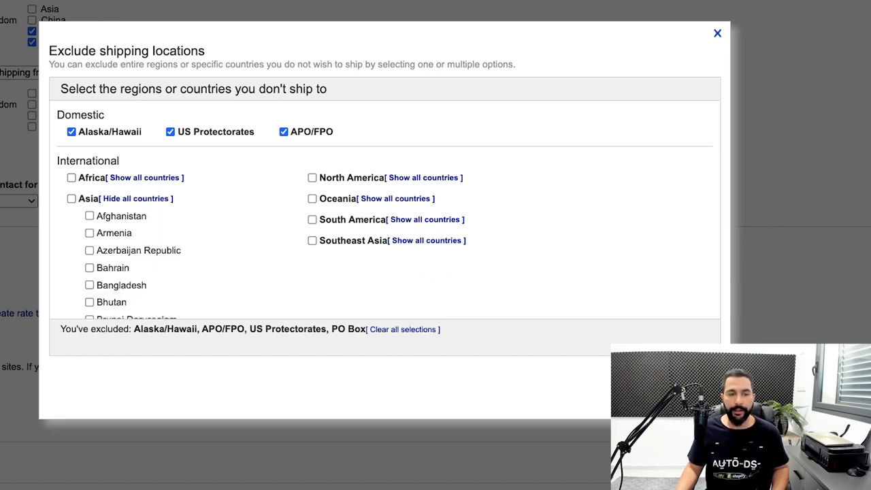
{"action": "scroll", "coordinate": [385, 204], "scroll_direction": "down", "scroll_amount": 1}
{"action": "scroll", "coordinate": [204, 204], "scroll_direction": "down", "scroll_amount": 3}
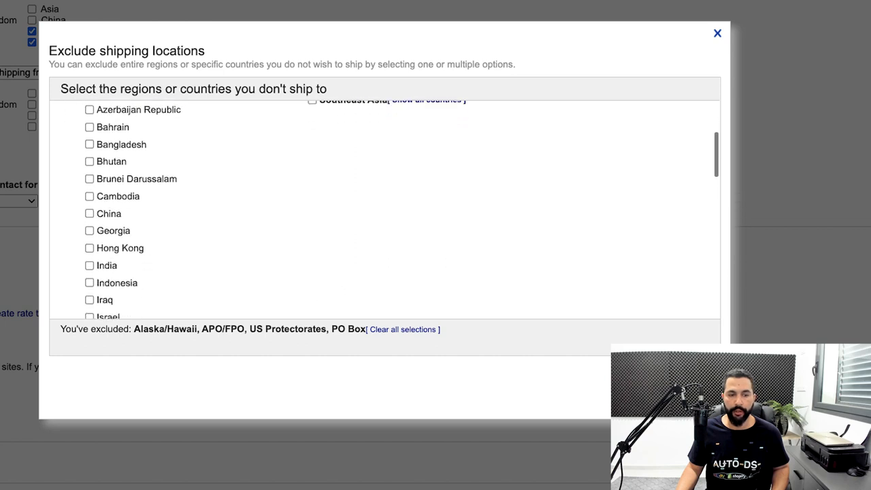
{"action": "left_click", "coordinate": [89, 161]}
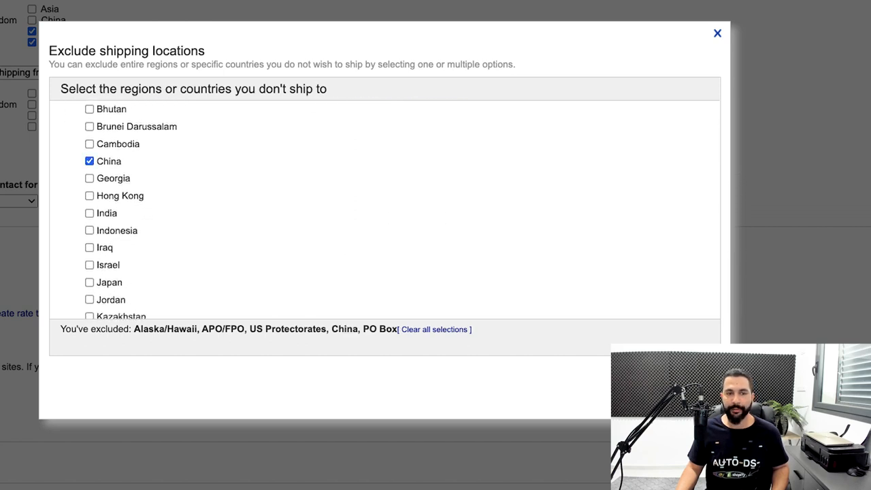
{"action": "scroll", "coordinate": [385, 210], "scroll_direction": "down", "scroll_amount": 1}
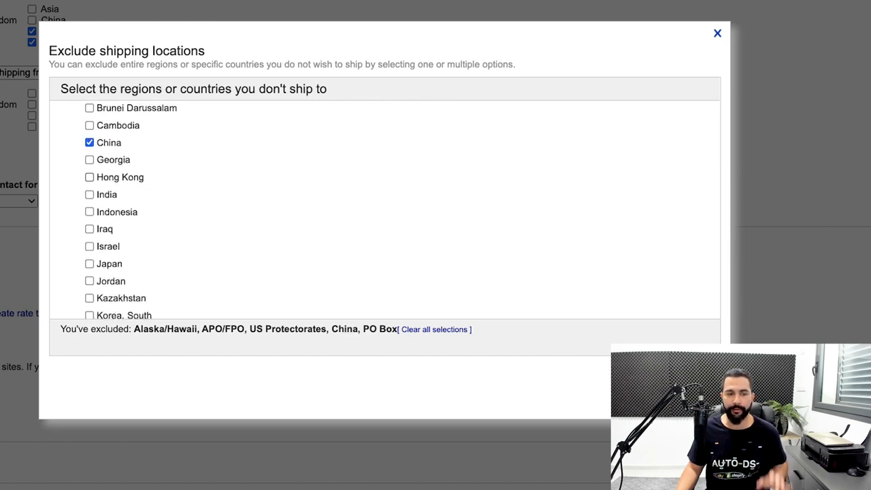
{"action": "scroll", "coordinate": [385, 210], "scroll_direction": "down", "scroll_amount": 1}
{"action": "scroll", "coordinate": [385, 209], "scroll_direction": "up", "scroll_amount": 2}
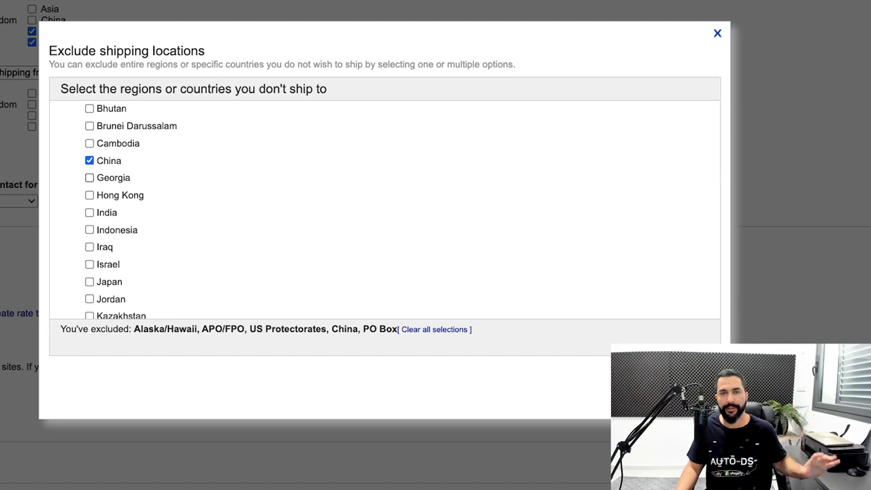
{"action": "scroll", "coordinate": [385, 209], "scroll_direction": "down", "scroll_amount": 1}
{"action": "scroll", "coordinate": [385, 210], "scroll_direction": "up", "scroll_amount": 1}
{"action": "left_click", "coordinate": [89, 198]}
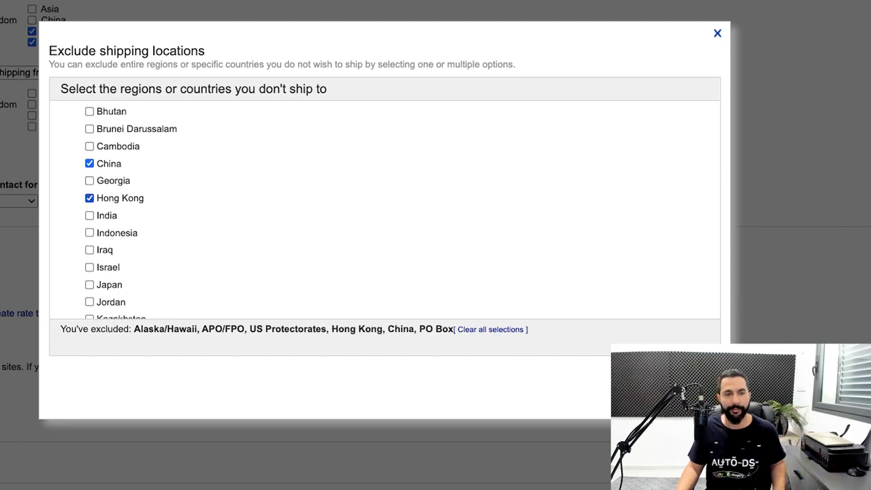
{"action": "scroll", "coordinate": [384, 210], "scroll_direction": "up", "scroll_amount": 3}
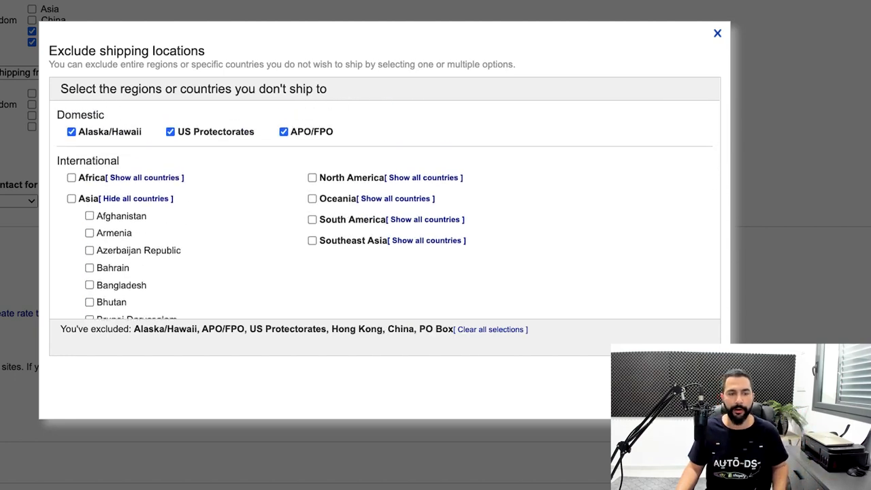
{"action": "scroll", "coordinate": [385, 210], "scroll_direction": "down", "scroll_amount": 12}
{"action": "scroll", "coordinate": [385, 209], "scroll_direction": "up", "scroll_amount": 12}
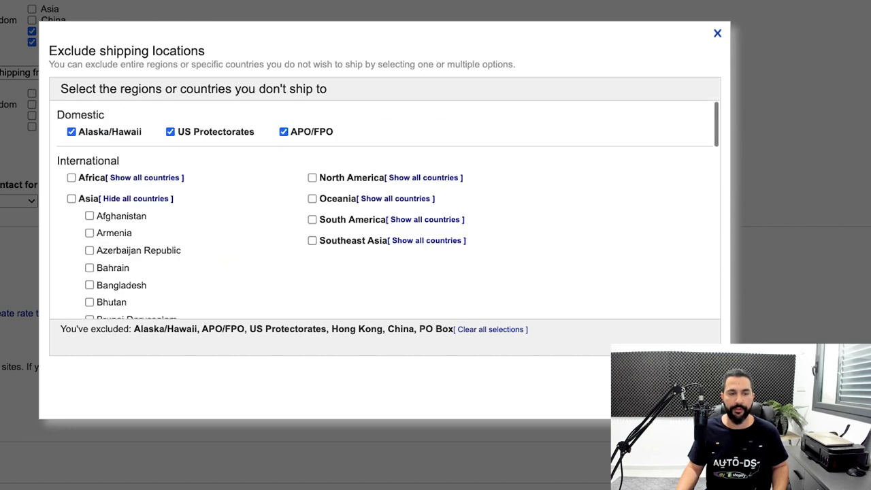
{"action": "left_click", "coordinate": [136, 199]}
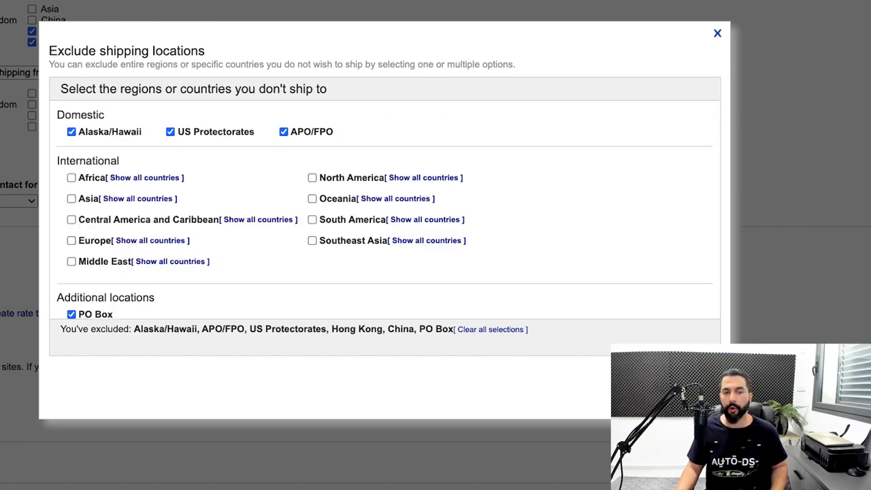
Step: Exclude Puerto Rico from the Central America and Caribbean countries and apply the exclusion list
{"action": "left_click", "coordinate": [259, 220]}
{"action": "scroll", "coordinate": [259, 220], "scroll_direction": "down", "scroll_amount": 6}
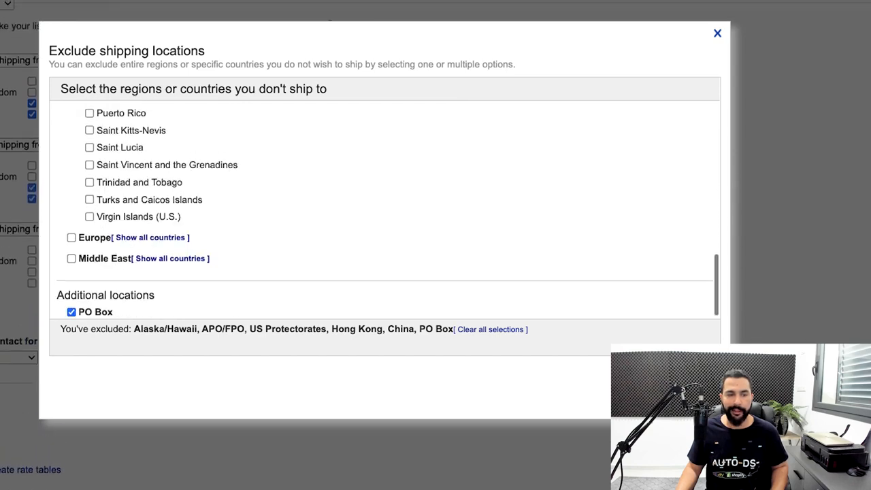
{"action": "scroll", "coordinate": [384, 210], "scroll_direction": "up", "scroll_amount": 2}
{"action": "left_click", "coordinate": [89, 259]}
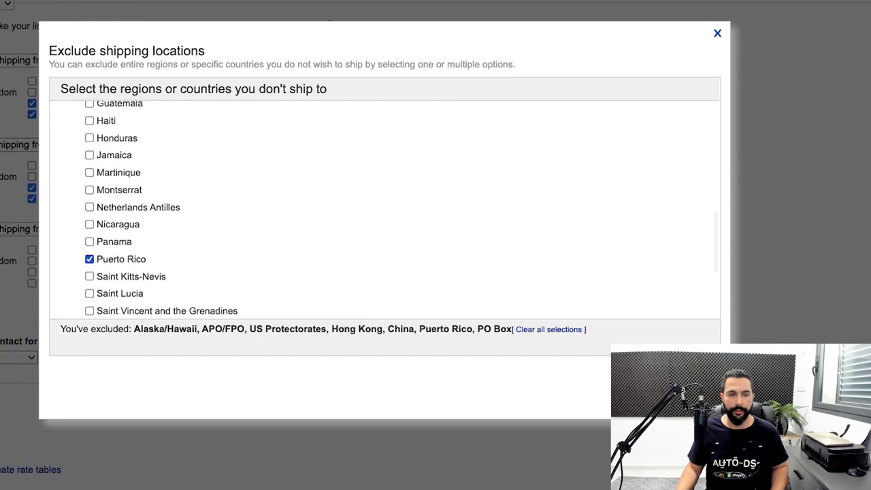
{"action": "scroll", "coordinate": [385, 210], "scroll_direction": "up", "scroll_amount": 8}
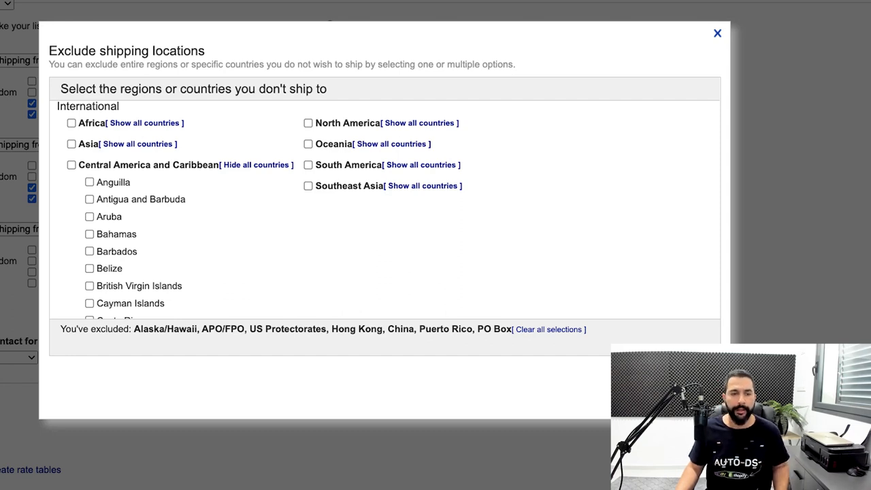
{"action": "left_click", "coordinate": [256, 165]}
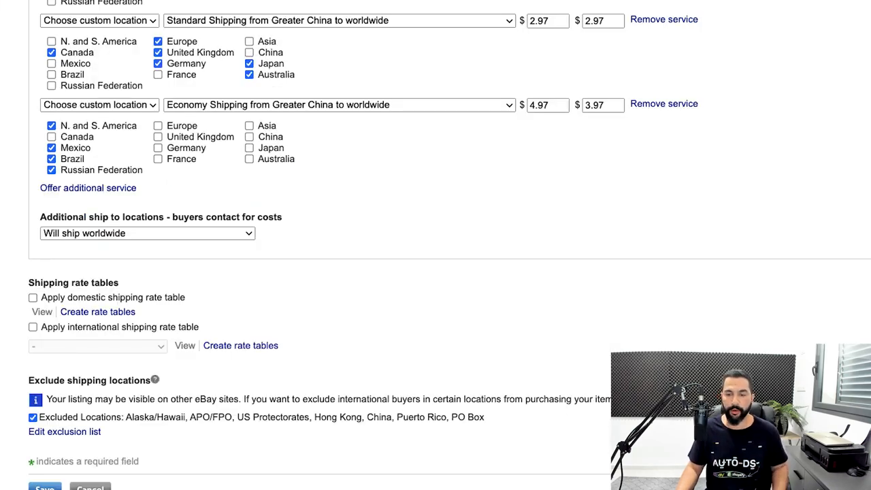
Step: Review the destinations, services and costs of the three international shipping services
{"action": "scroll", "coordinate": [436, 245], "scroll_direction": "up", "scroll_amount": 3}
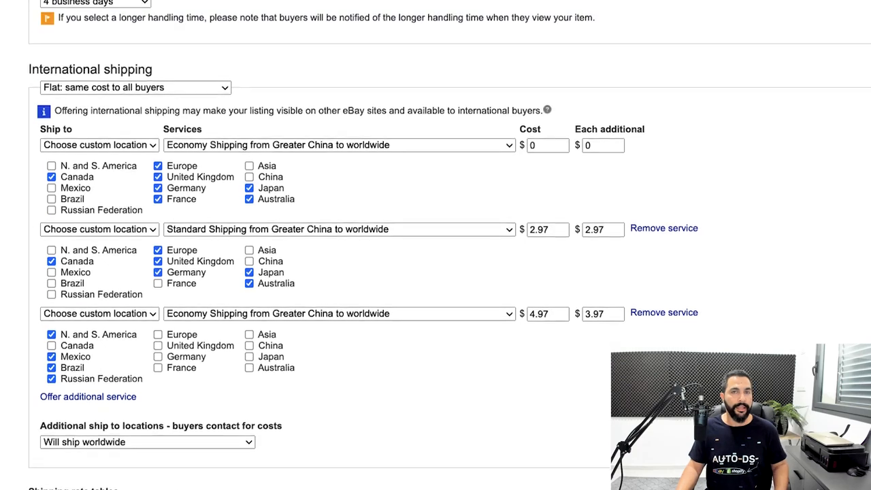
{"action": "scroll", "coordinate": [436, 245], "scroll_direction": "down", "scroll_amount": 1}
{"action": "scroll", "coordinate": [436, 245], "scroll_direction": "up", "scroll_amount": 1}
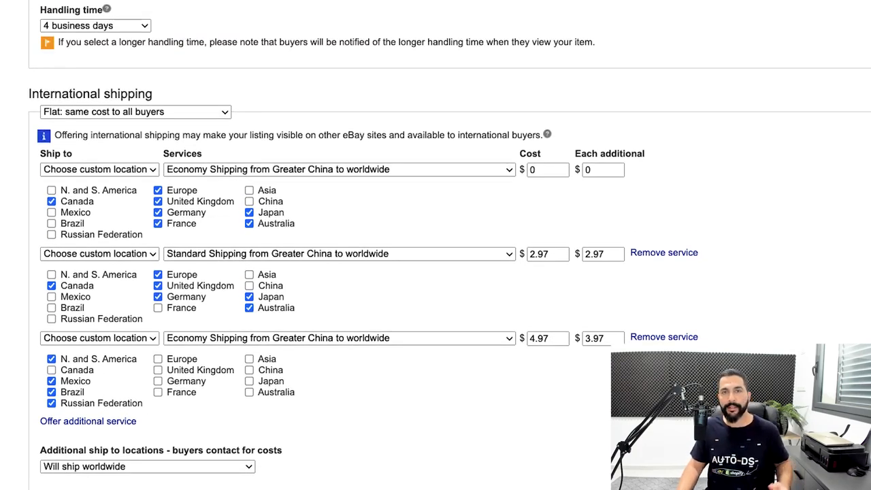
{"action": "scroll", "coordinate": [436, 245], "scroll_direction": "down", "scroll_amount": 1}
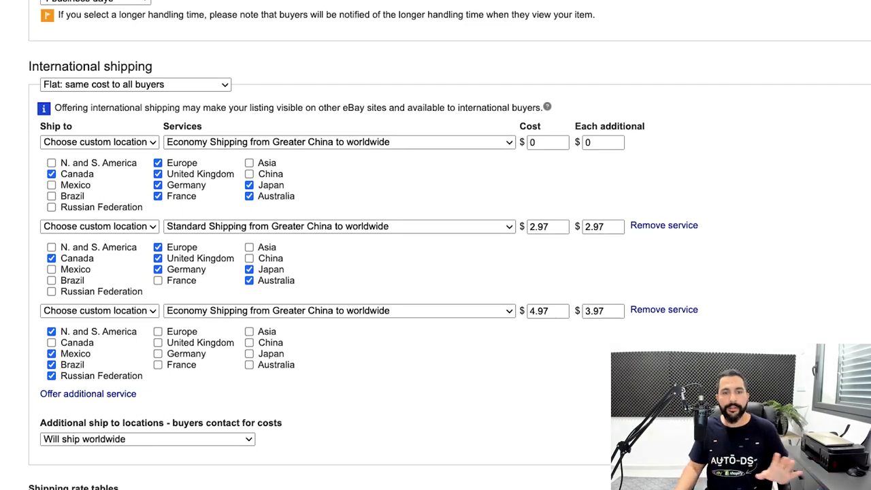
{"action": "scroll", "coordinate": [435, 245], "scroll_direction": "down", "scroll_amount": 1}
{"action": "scroll", "coordinate": [435, 245], "scroll_direction": "down", "scroll_amount": 4}
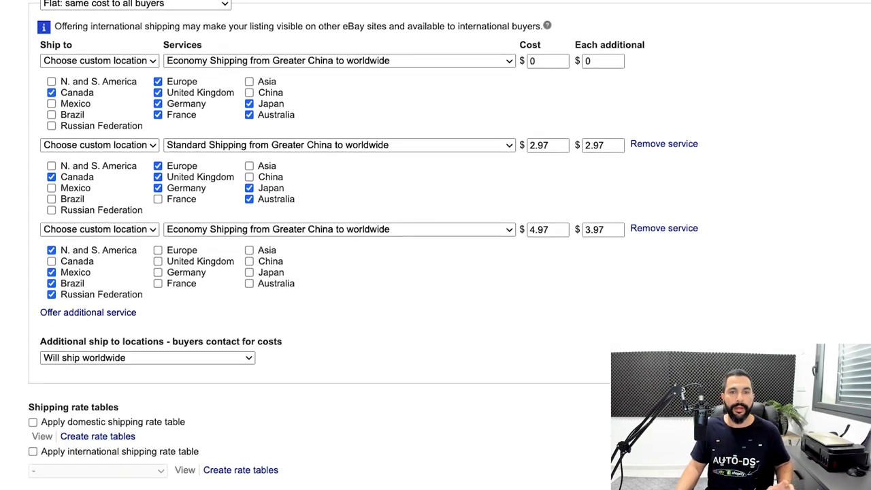